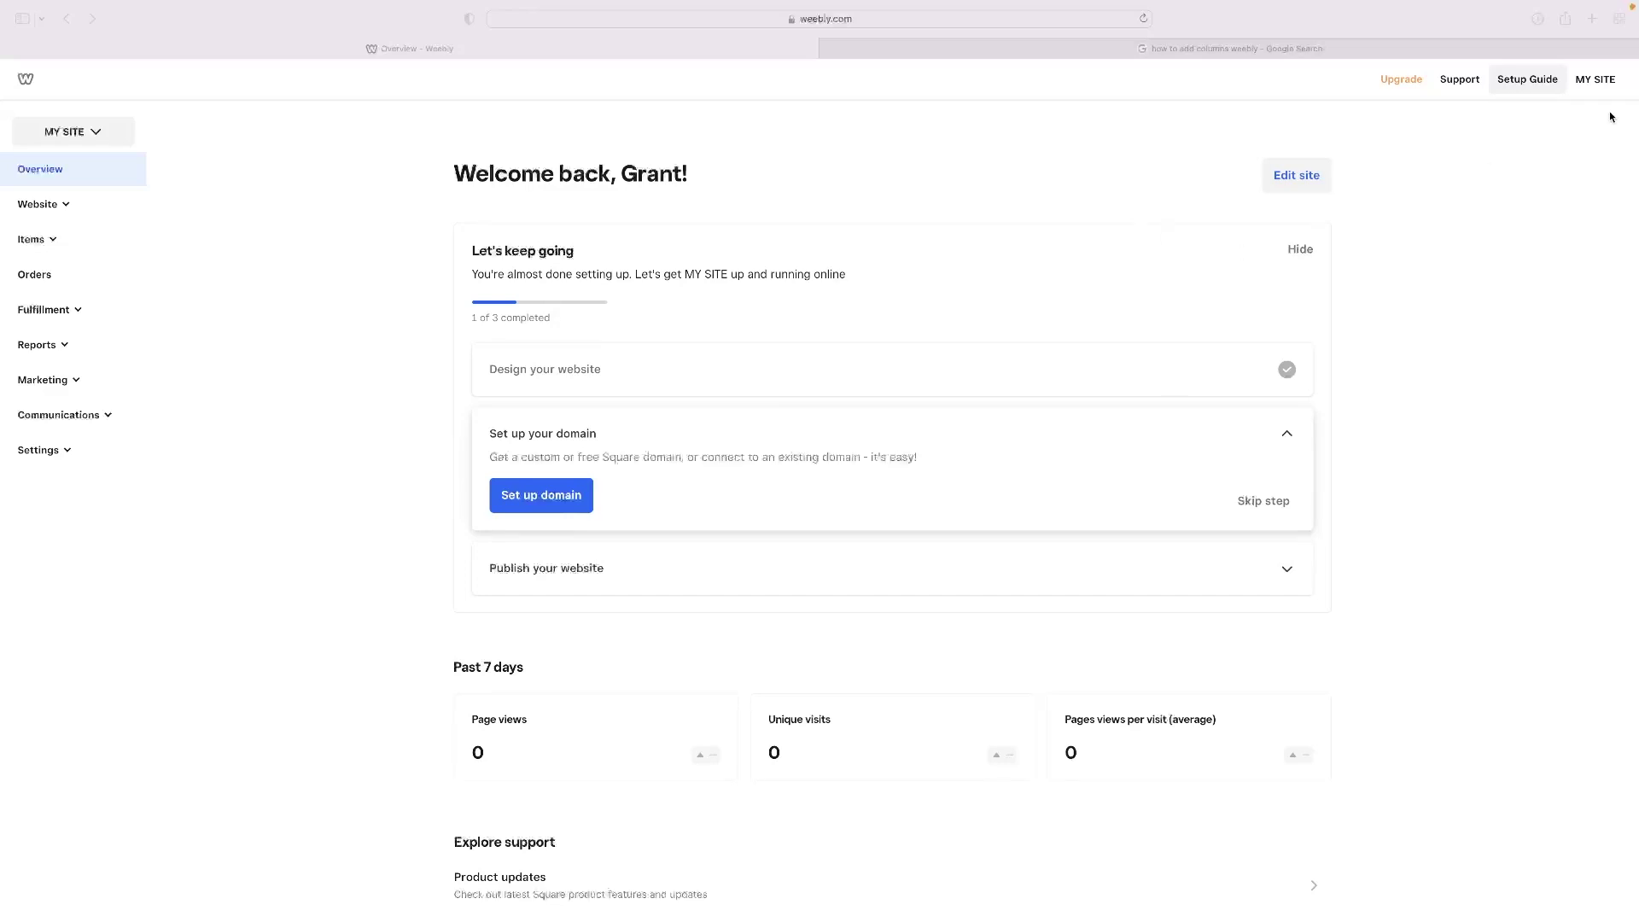
From the site switcher, add a new site and choose 'I need a website with an online store'.
click(1595, 78)
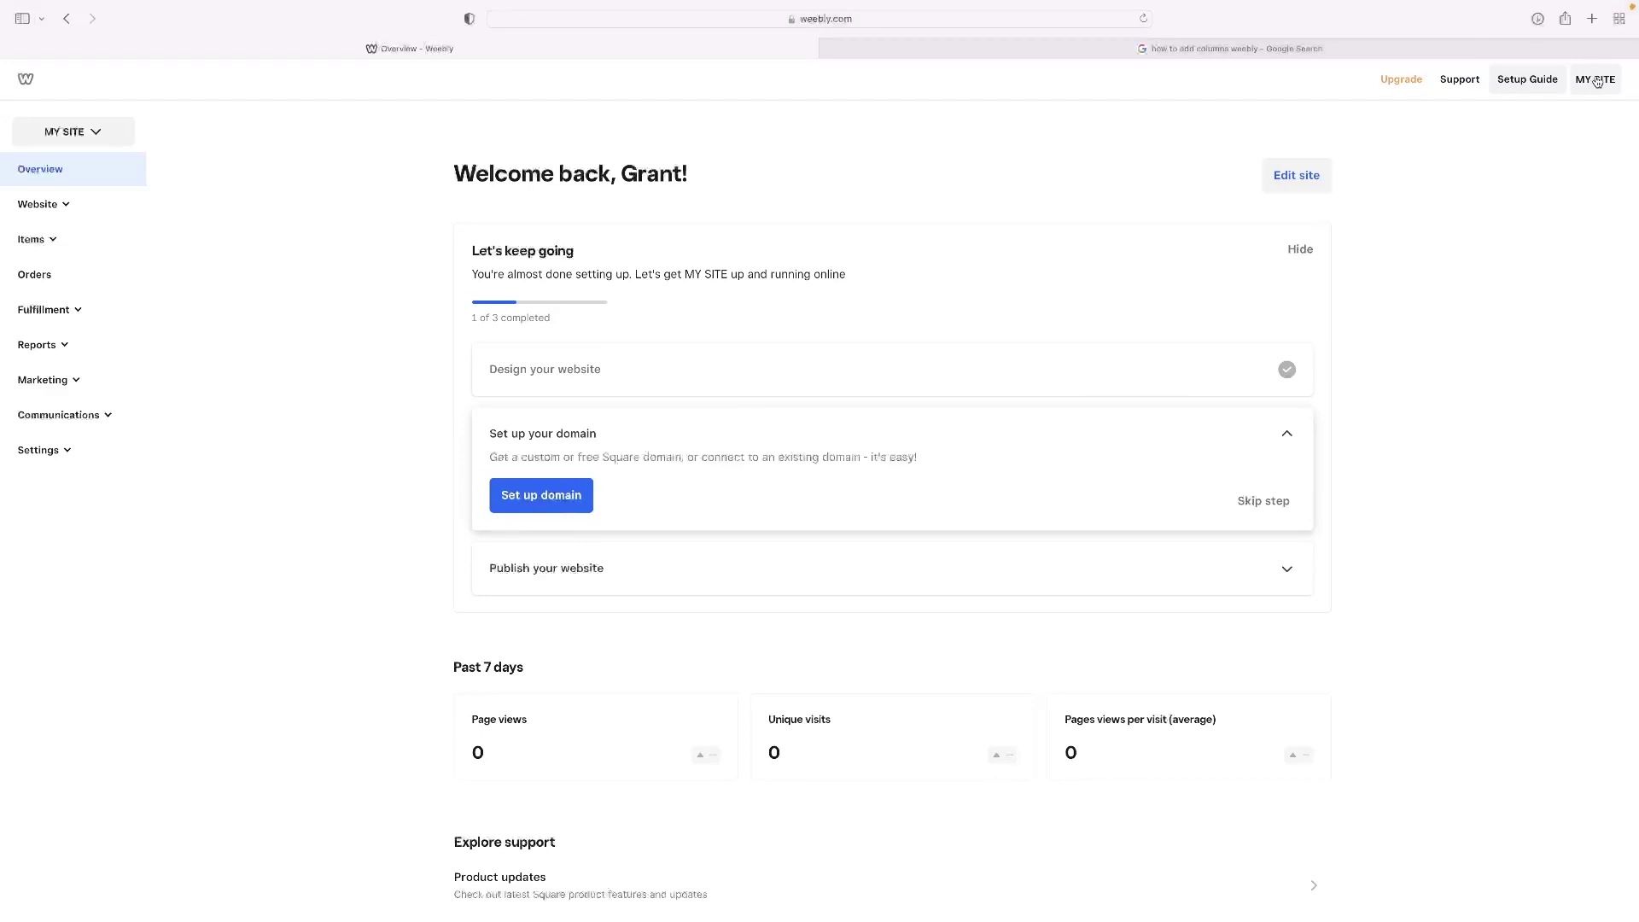
click(1594, 81)
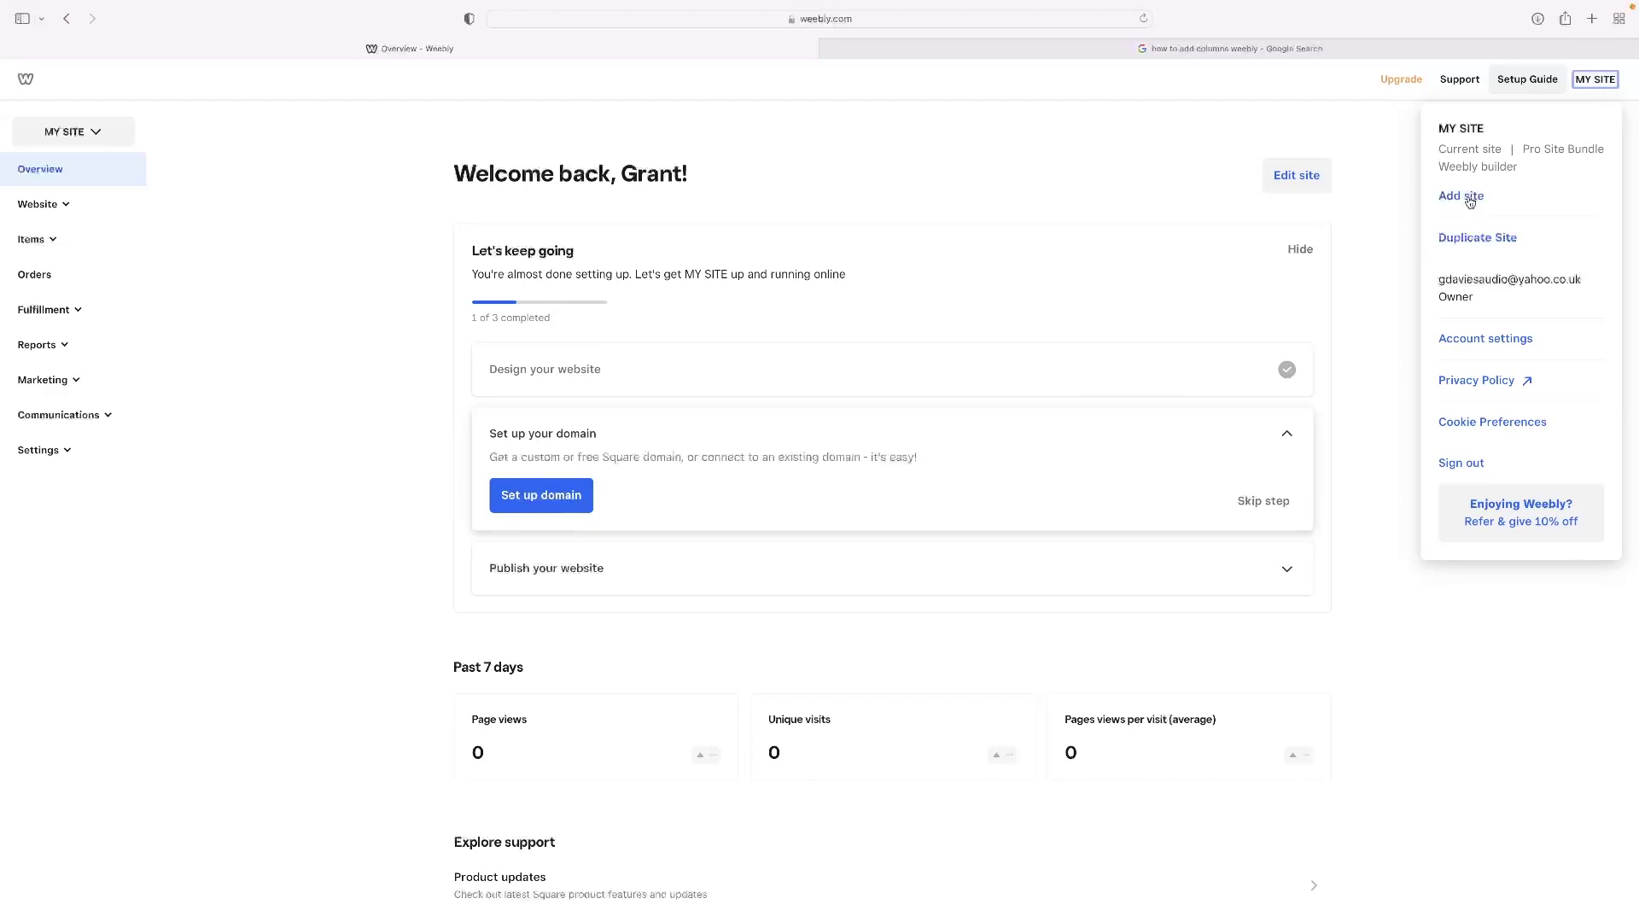
click(94, 137)
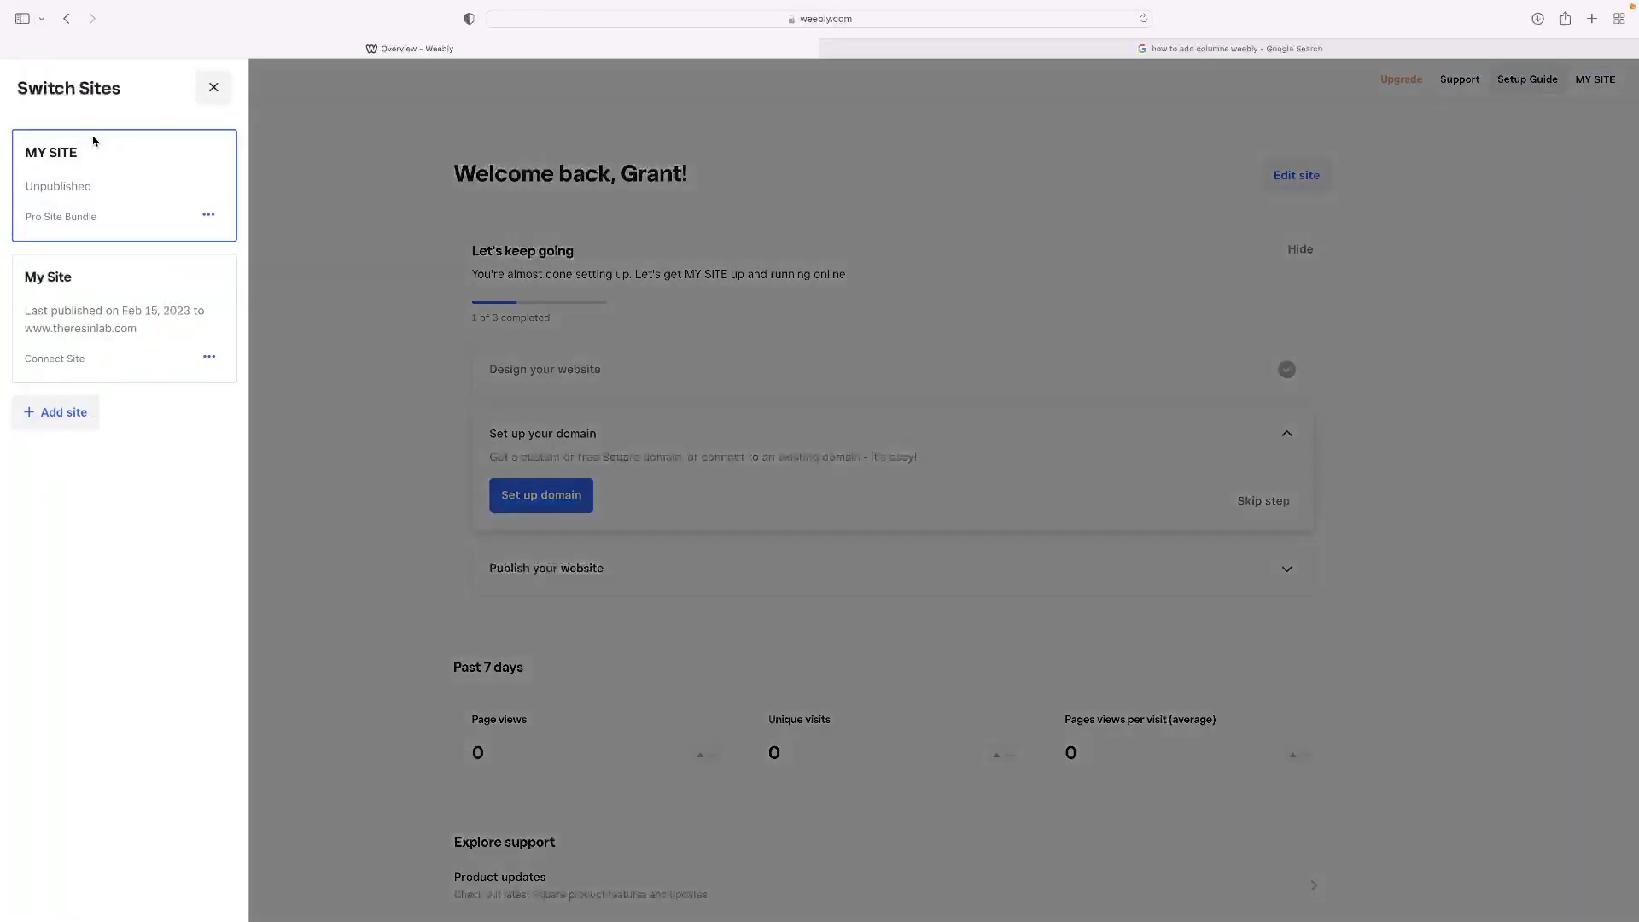
click(369, 149)
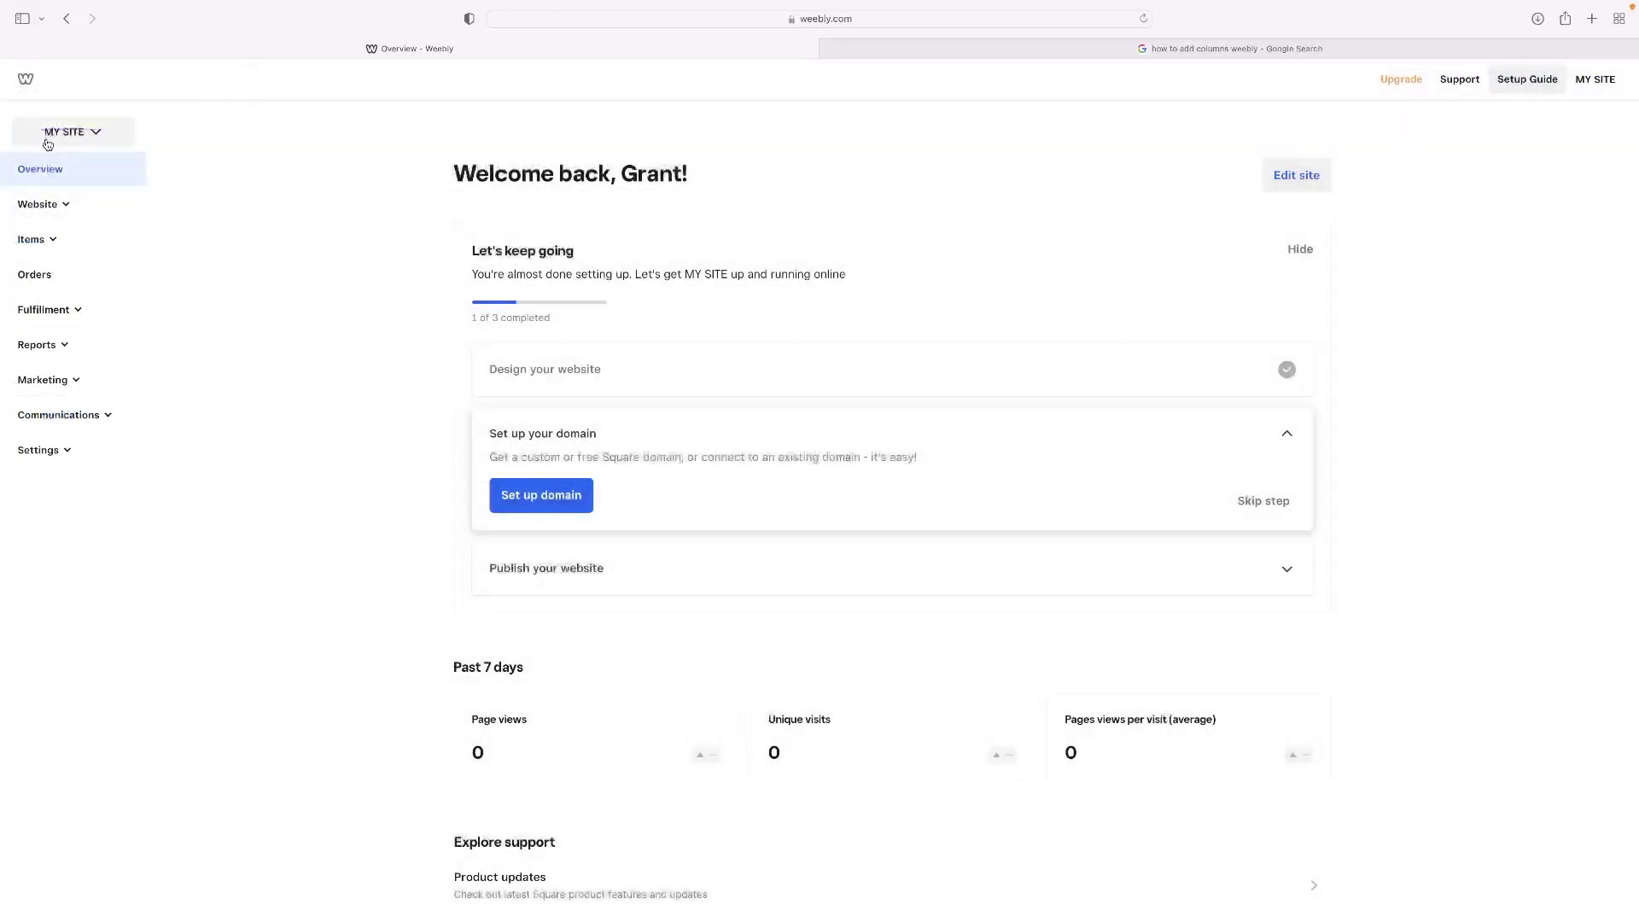
click(90, 130)
click(82, 418)
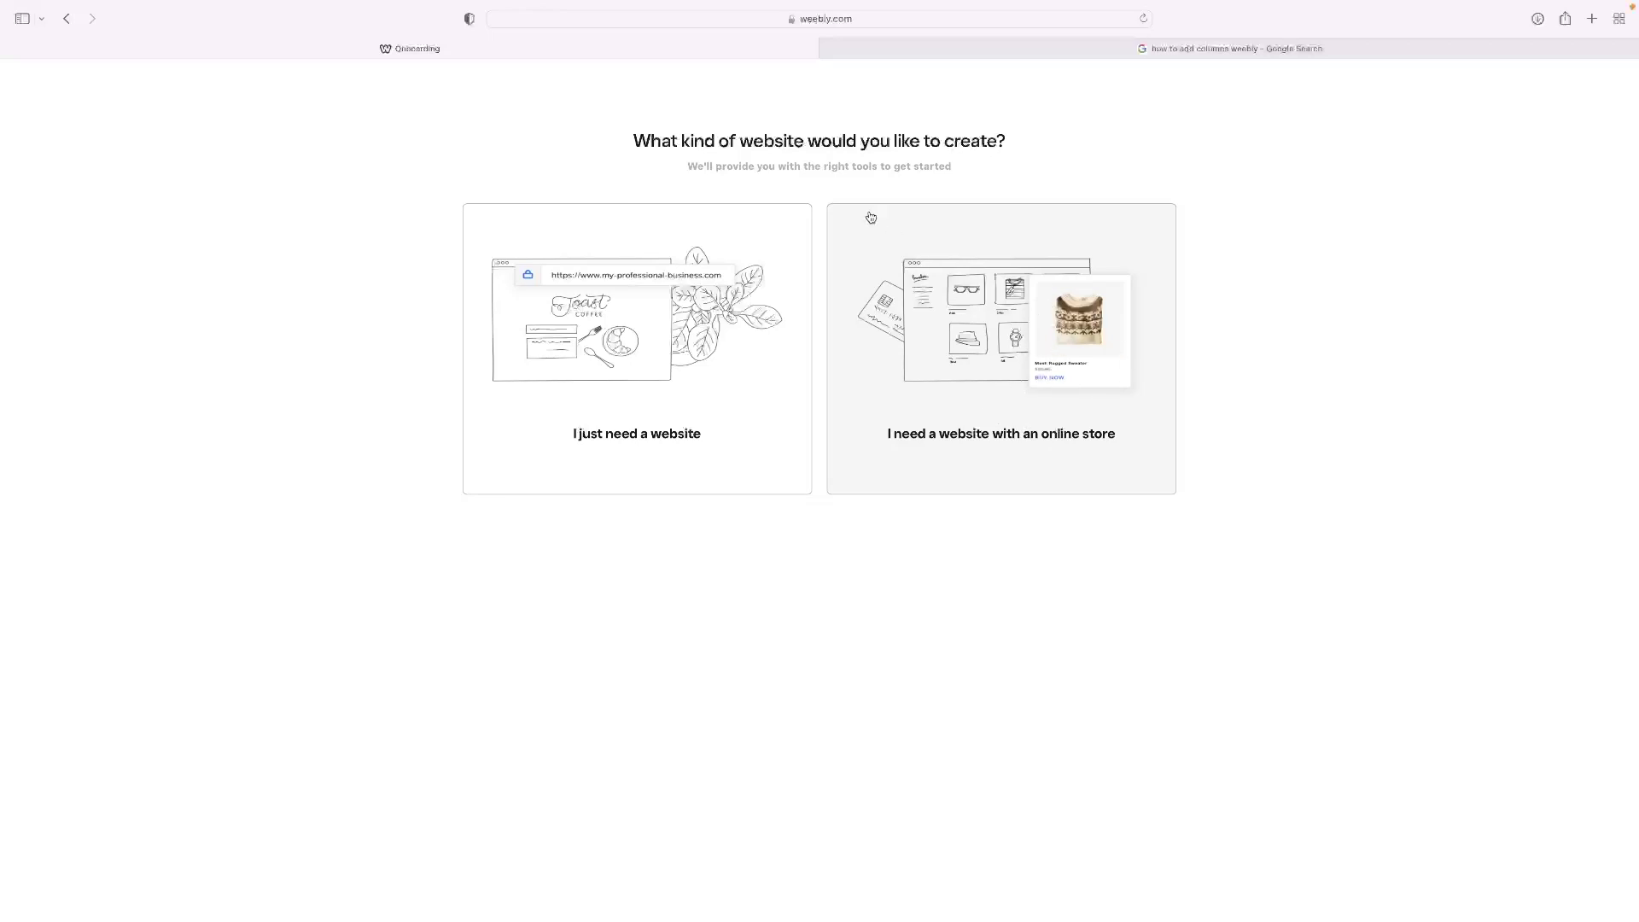
click(66, 17)
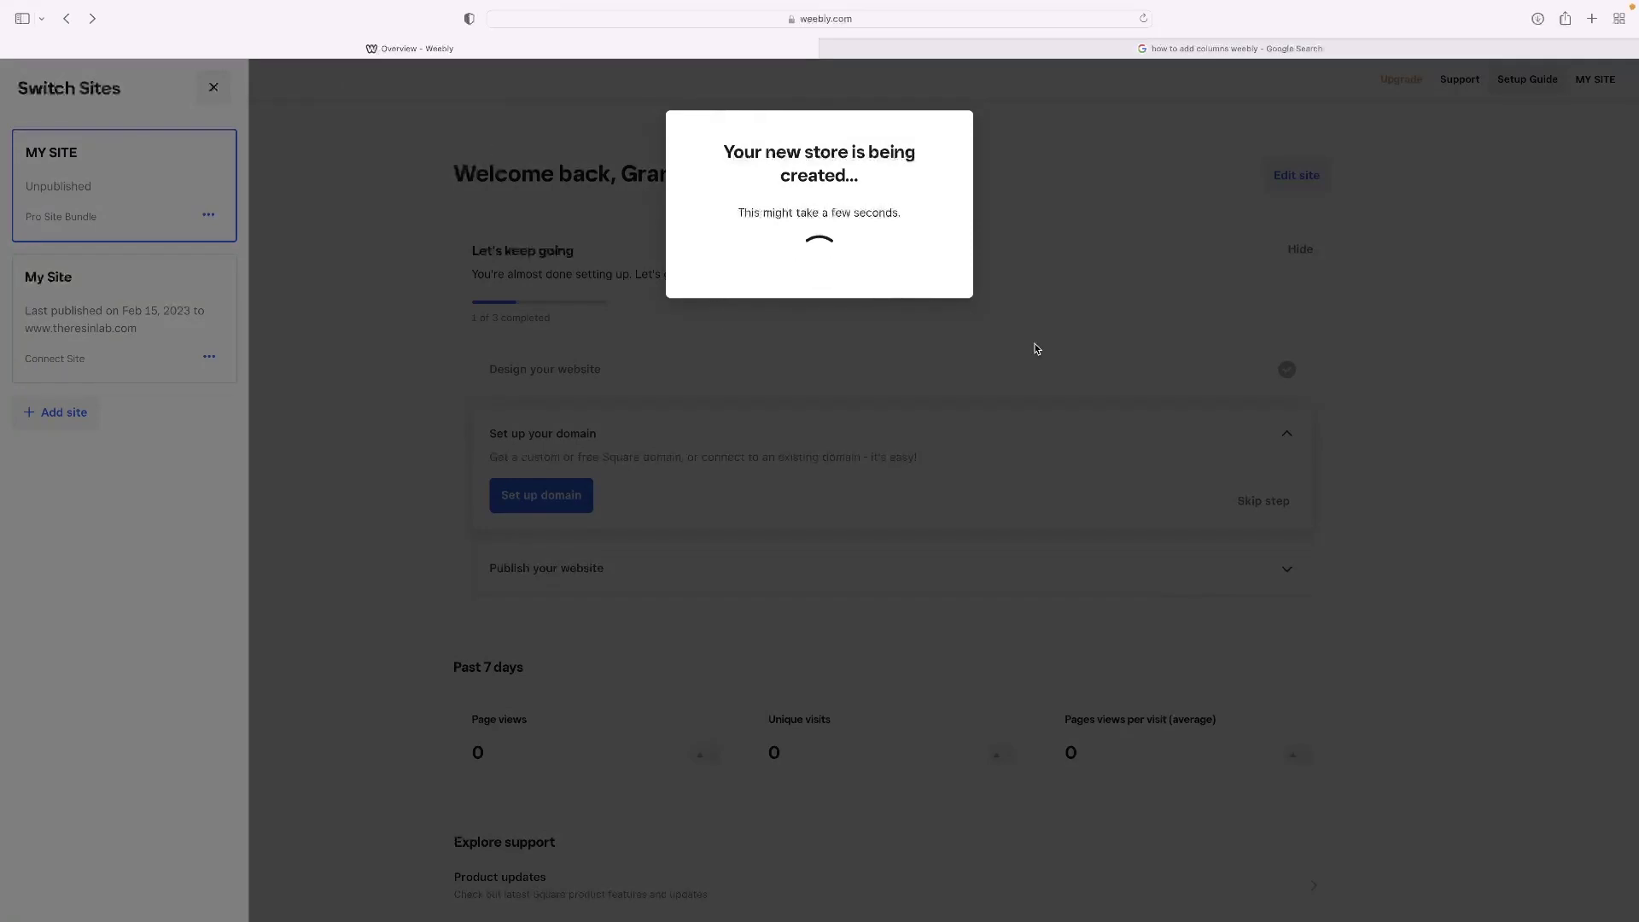
Reload while the store is created, then switch the dashboard to the new 'fgre' site.
click(1142, 21)
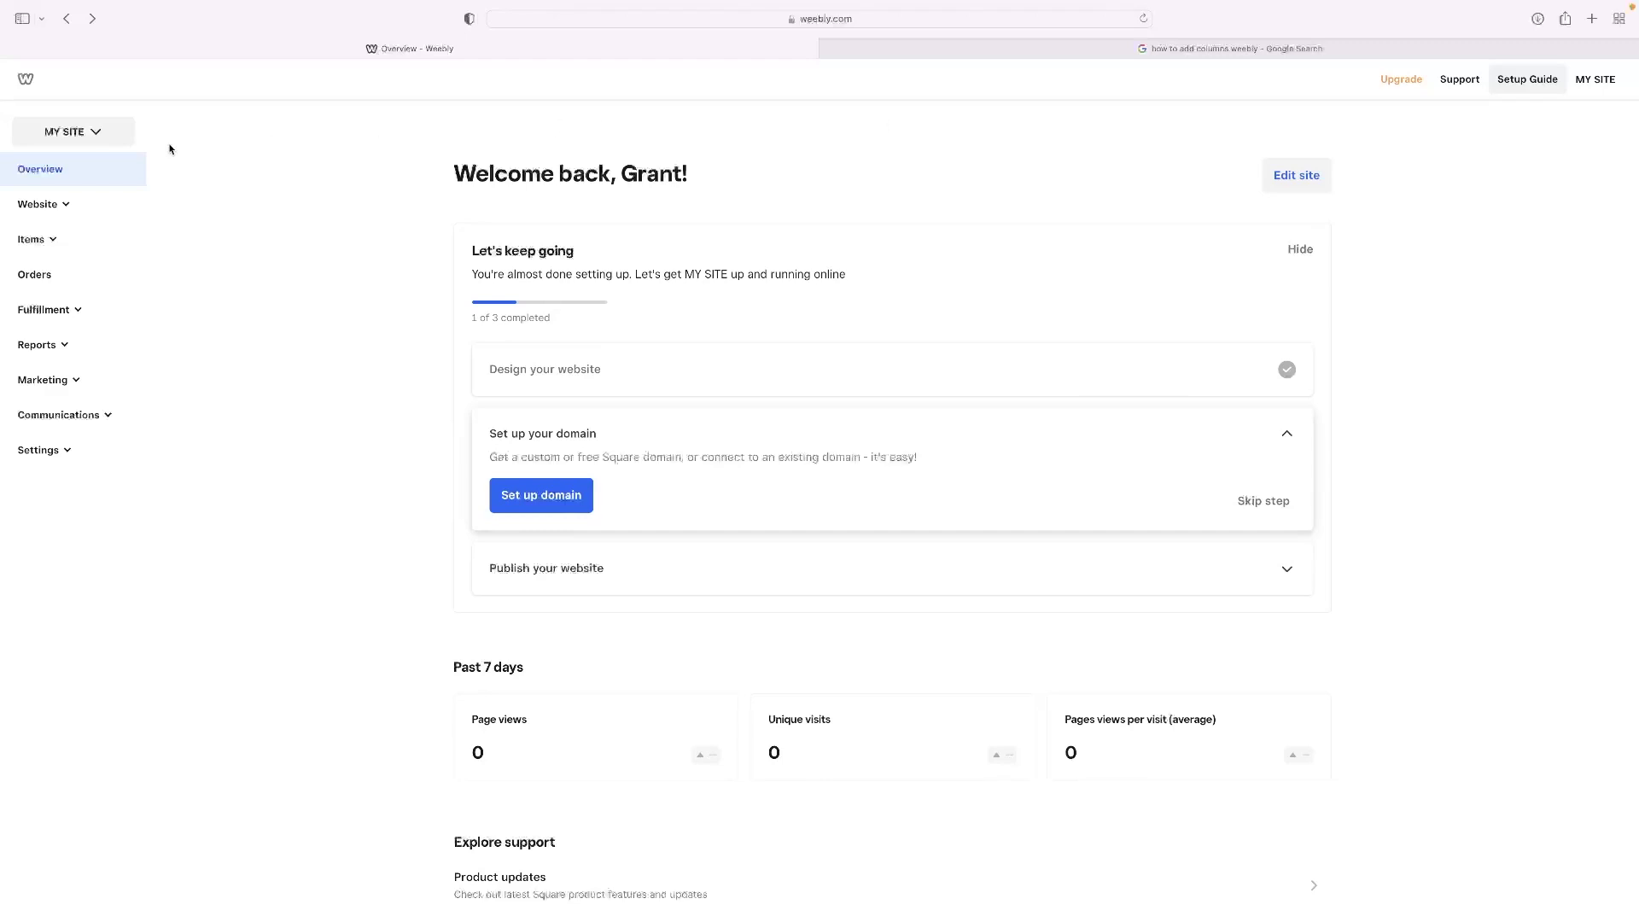
click(85, 131)
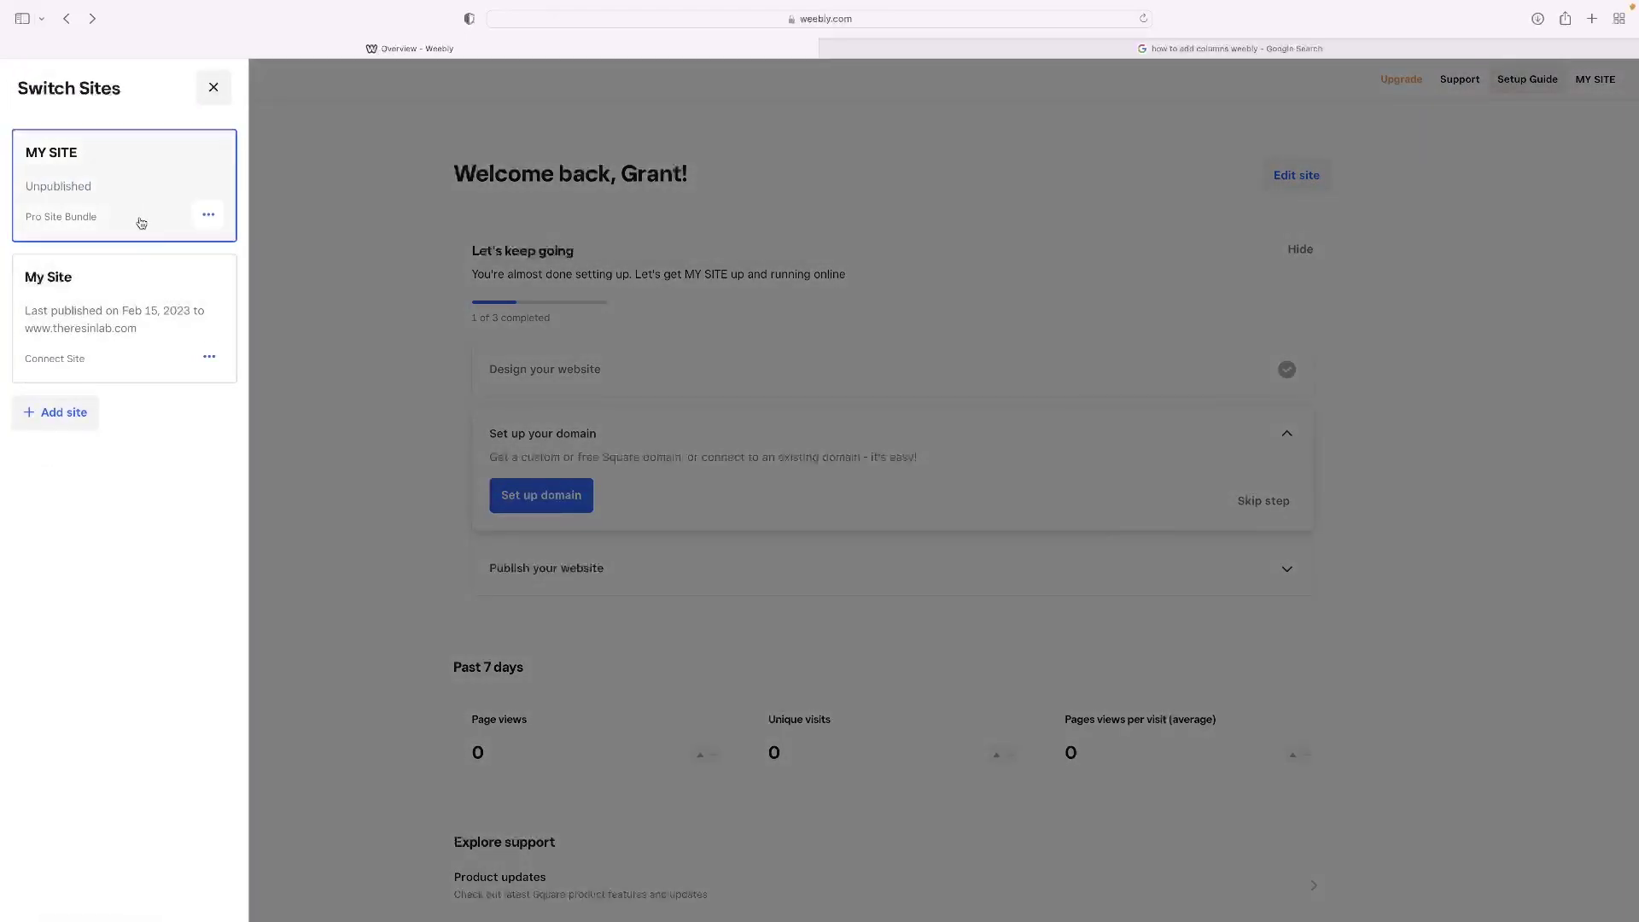
click(163, 174)
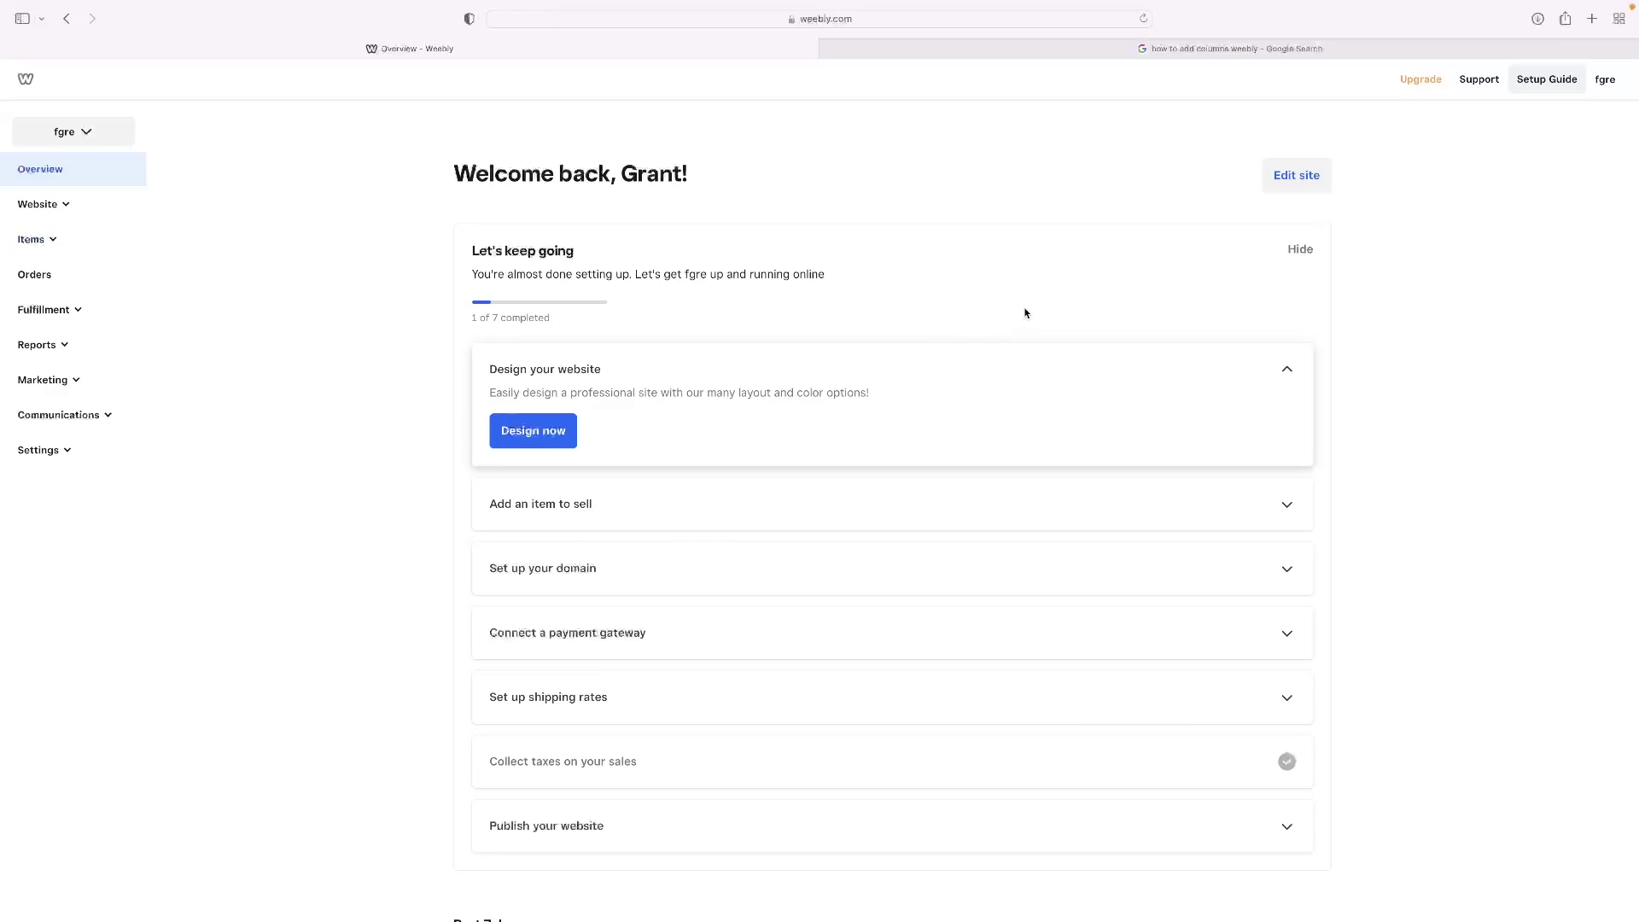
Start editing with the pet theme, dismiss the domain prompt, and exit back to the dashboard.
click(1306, 191)
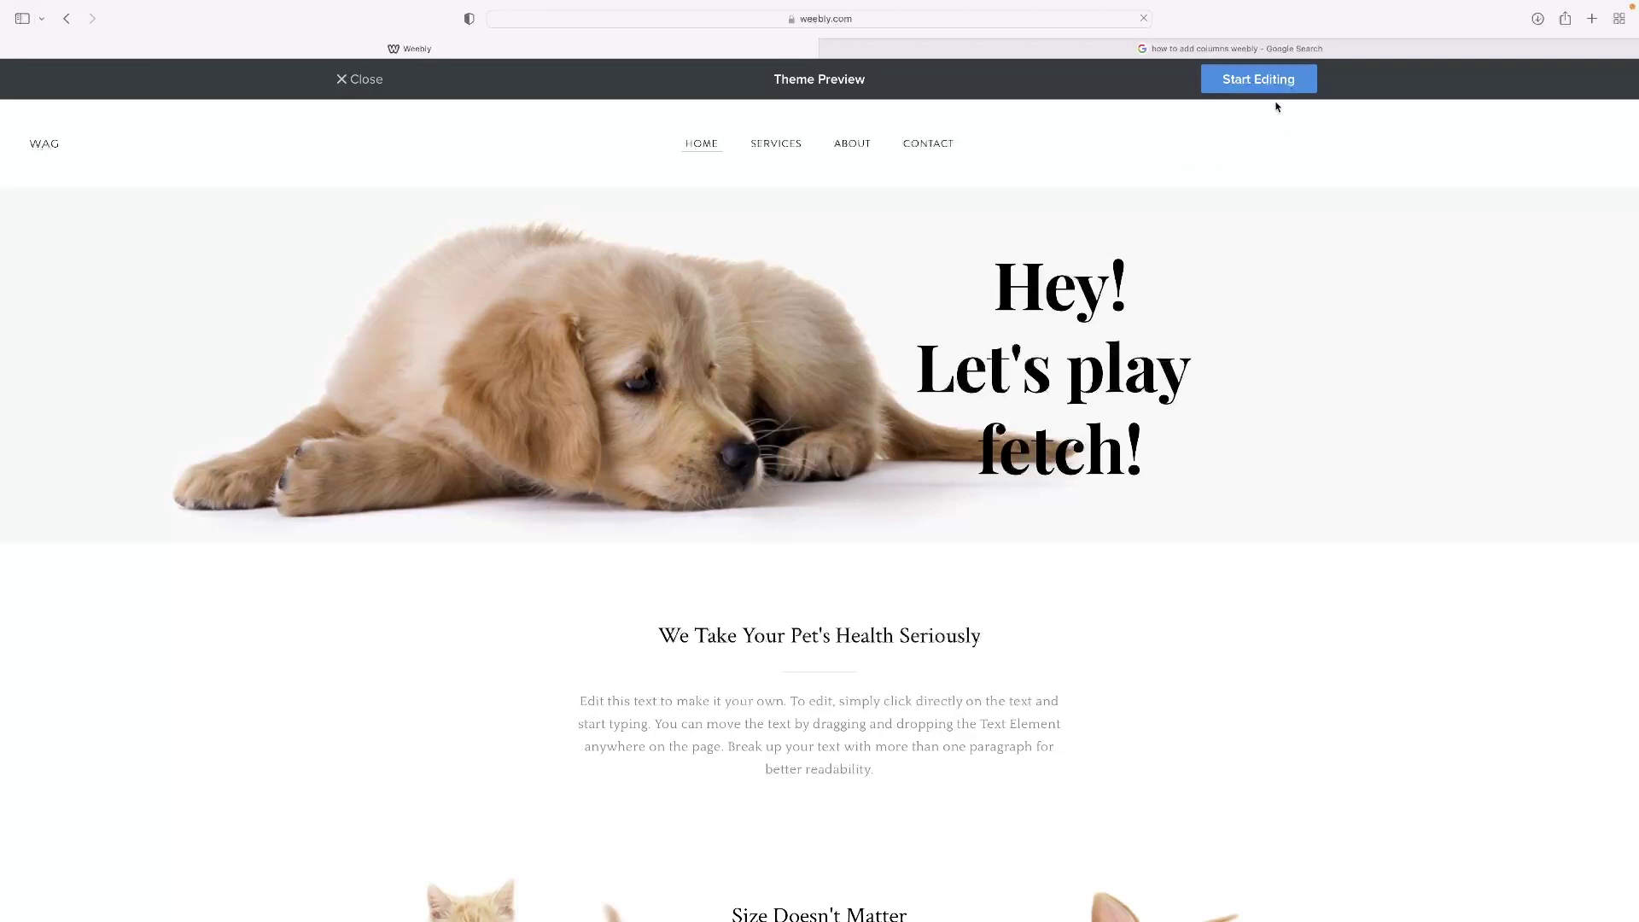
click(1273, 88)
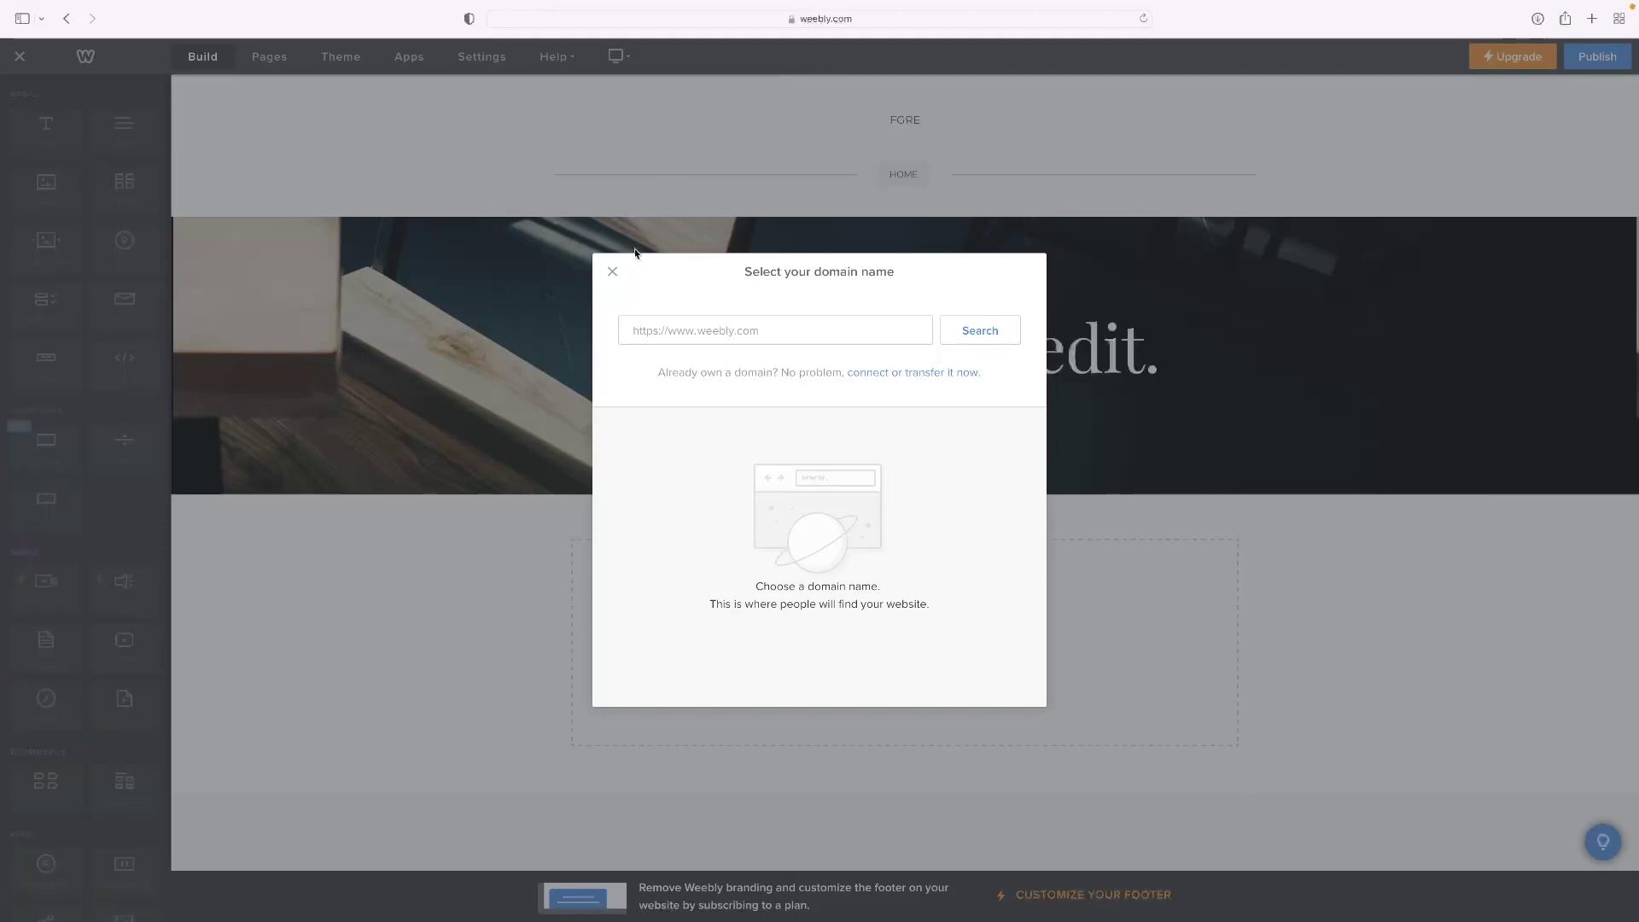
click(611, 268)
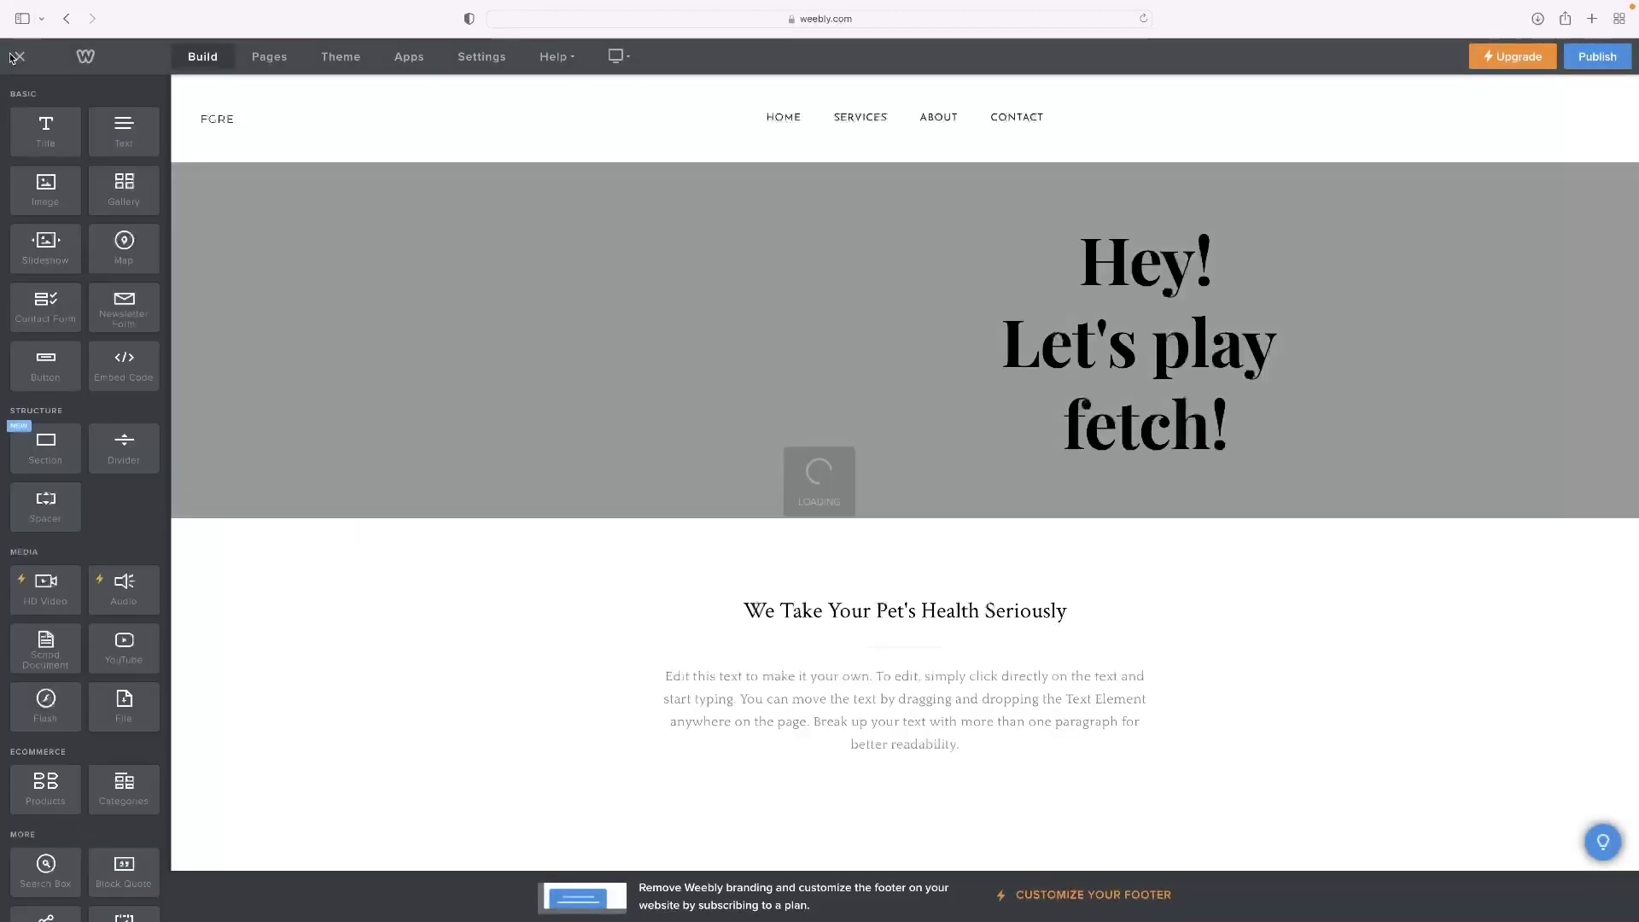
click(17, 57)
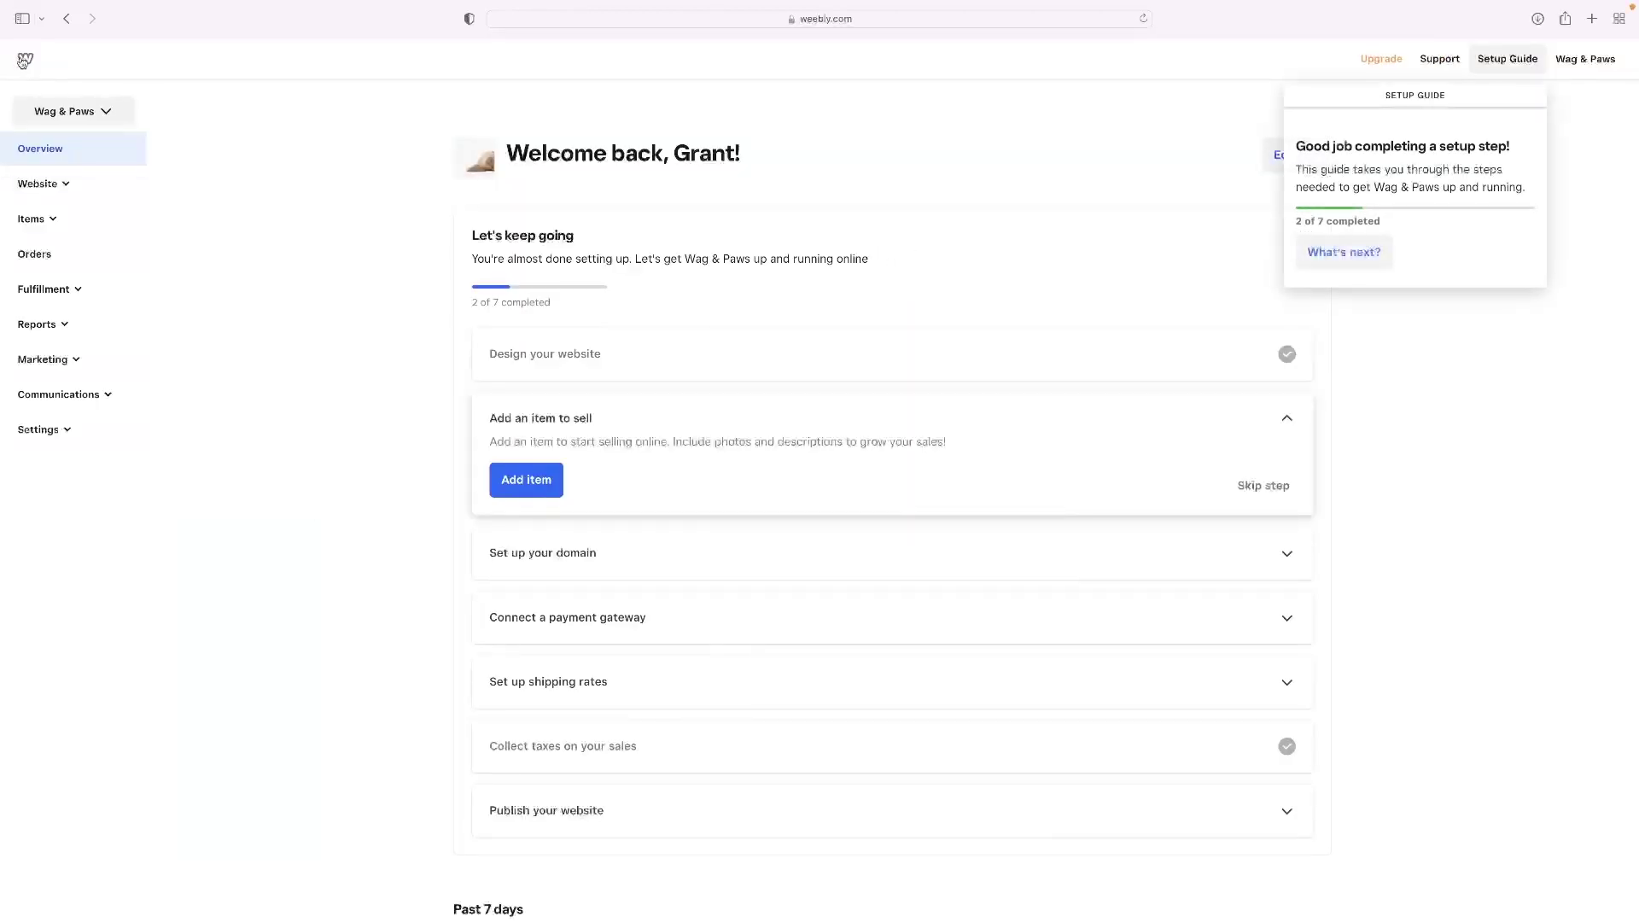
Dismiss the Setup Guide popup, go to Add item, and choose Create new item.
click(284, 279)
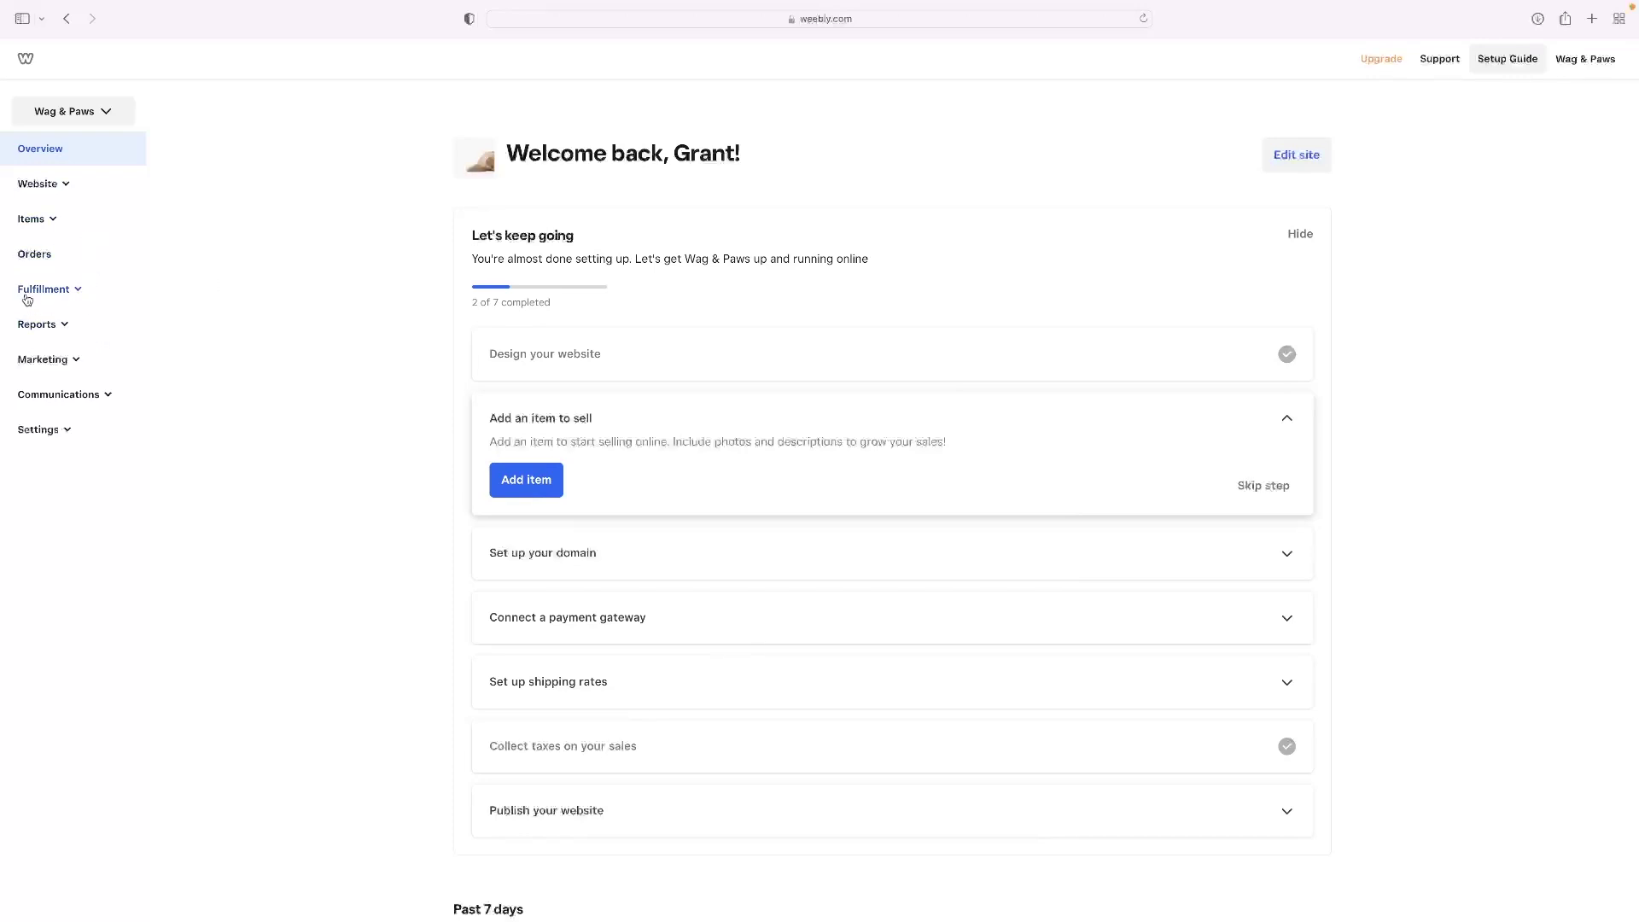
click(544, 481)
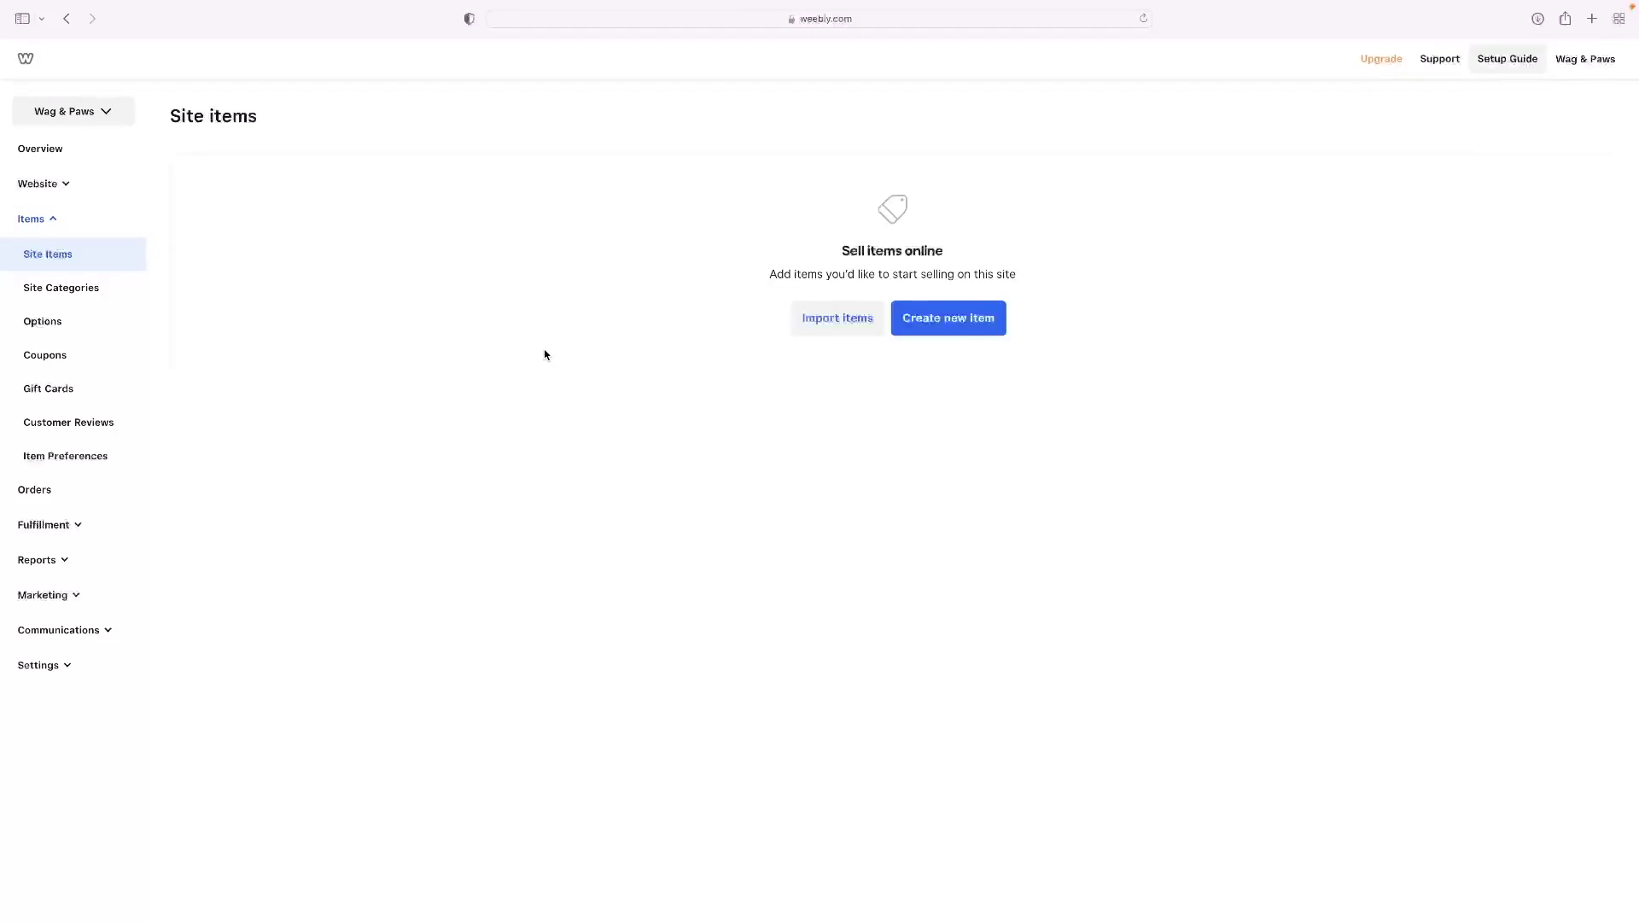
click(937, 335)
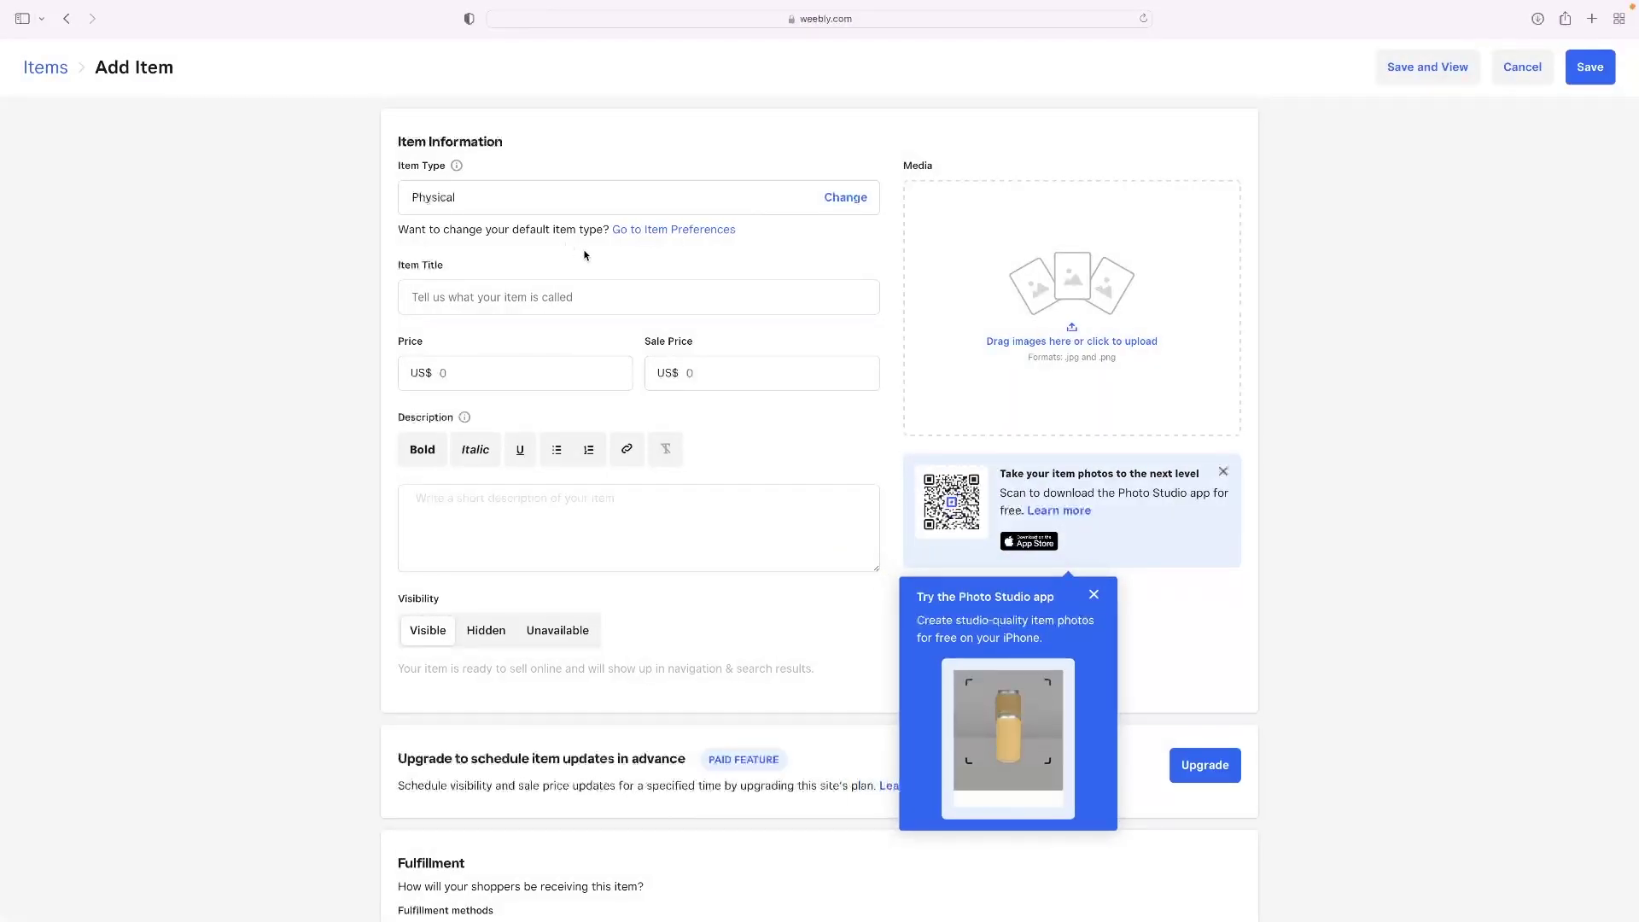
Look over the Add Item fields including Description, then cancel without saving the item.
scroll(692, 320, down, 5)
scroll(693, 320, down, 8)
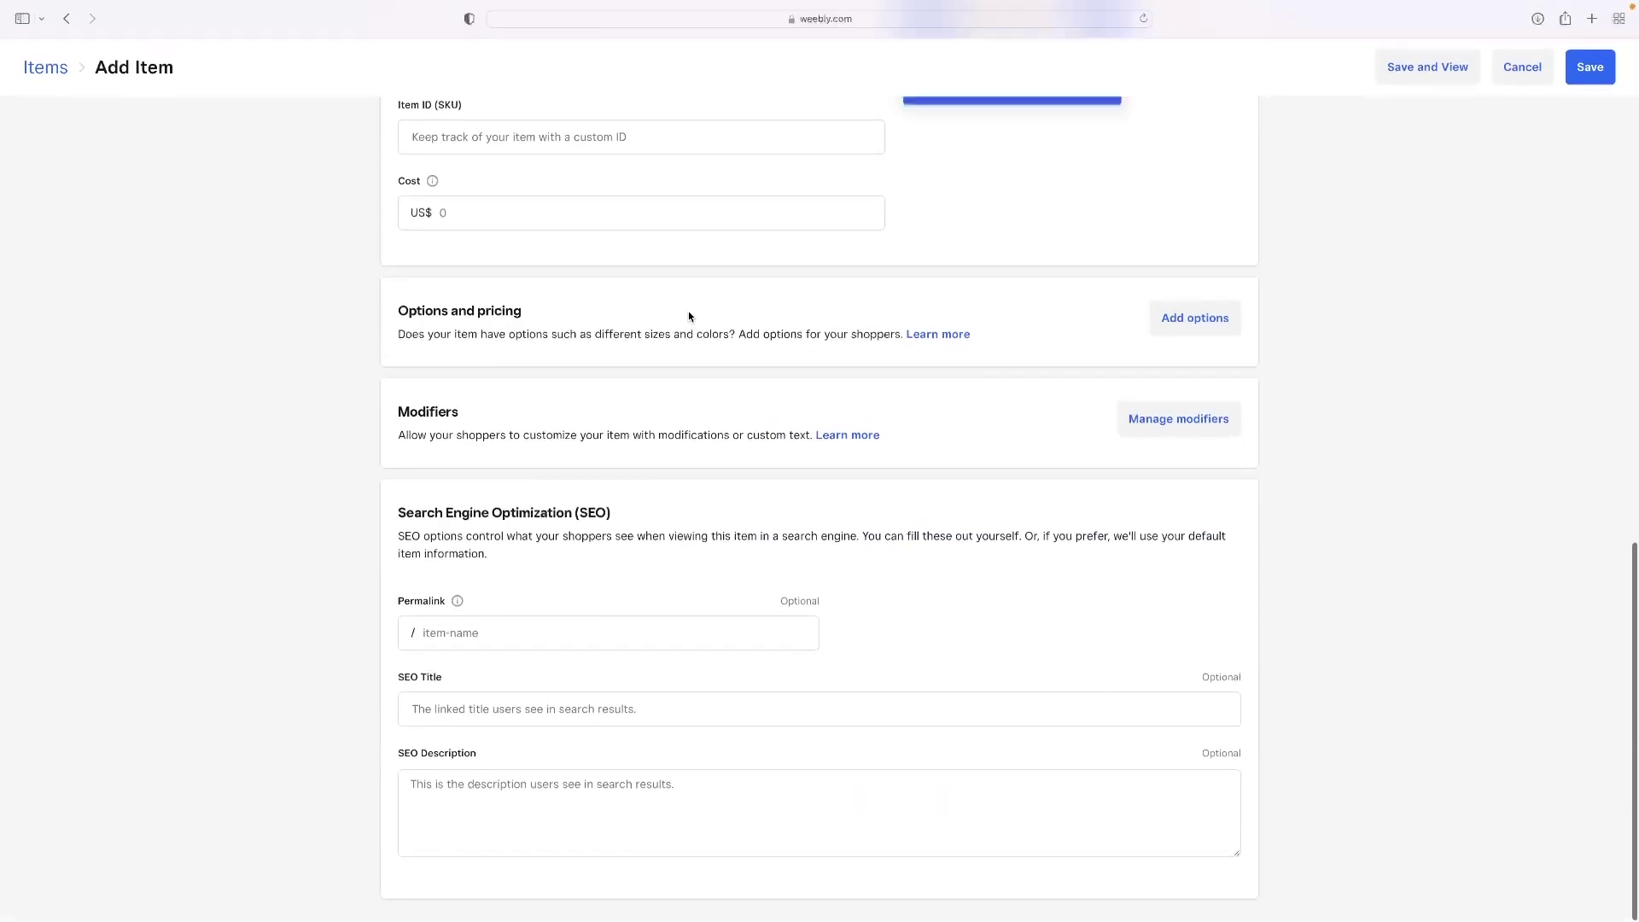
scroll(688, 311, up, 3)
scroll(688, 309, up, 10)
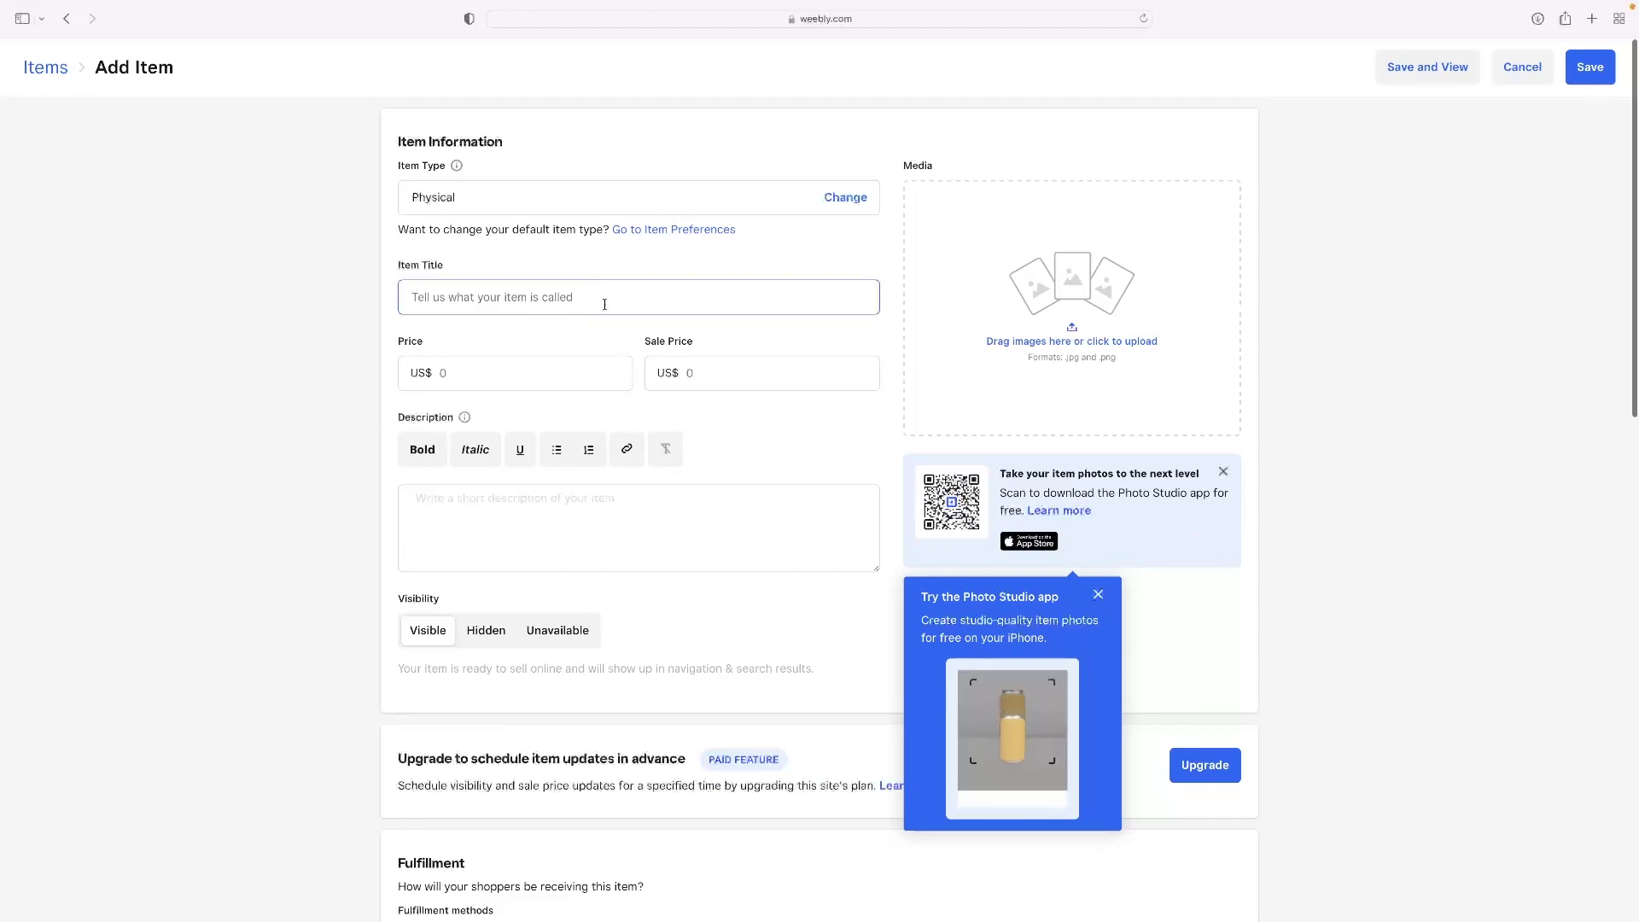
click(597, 525)
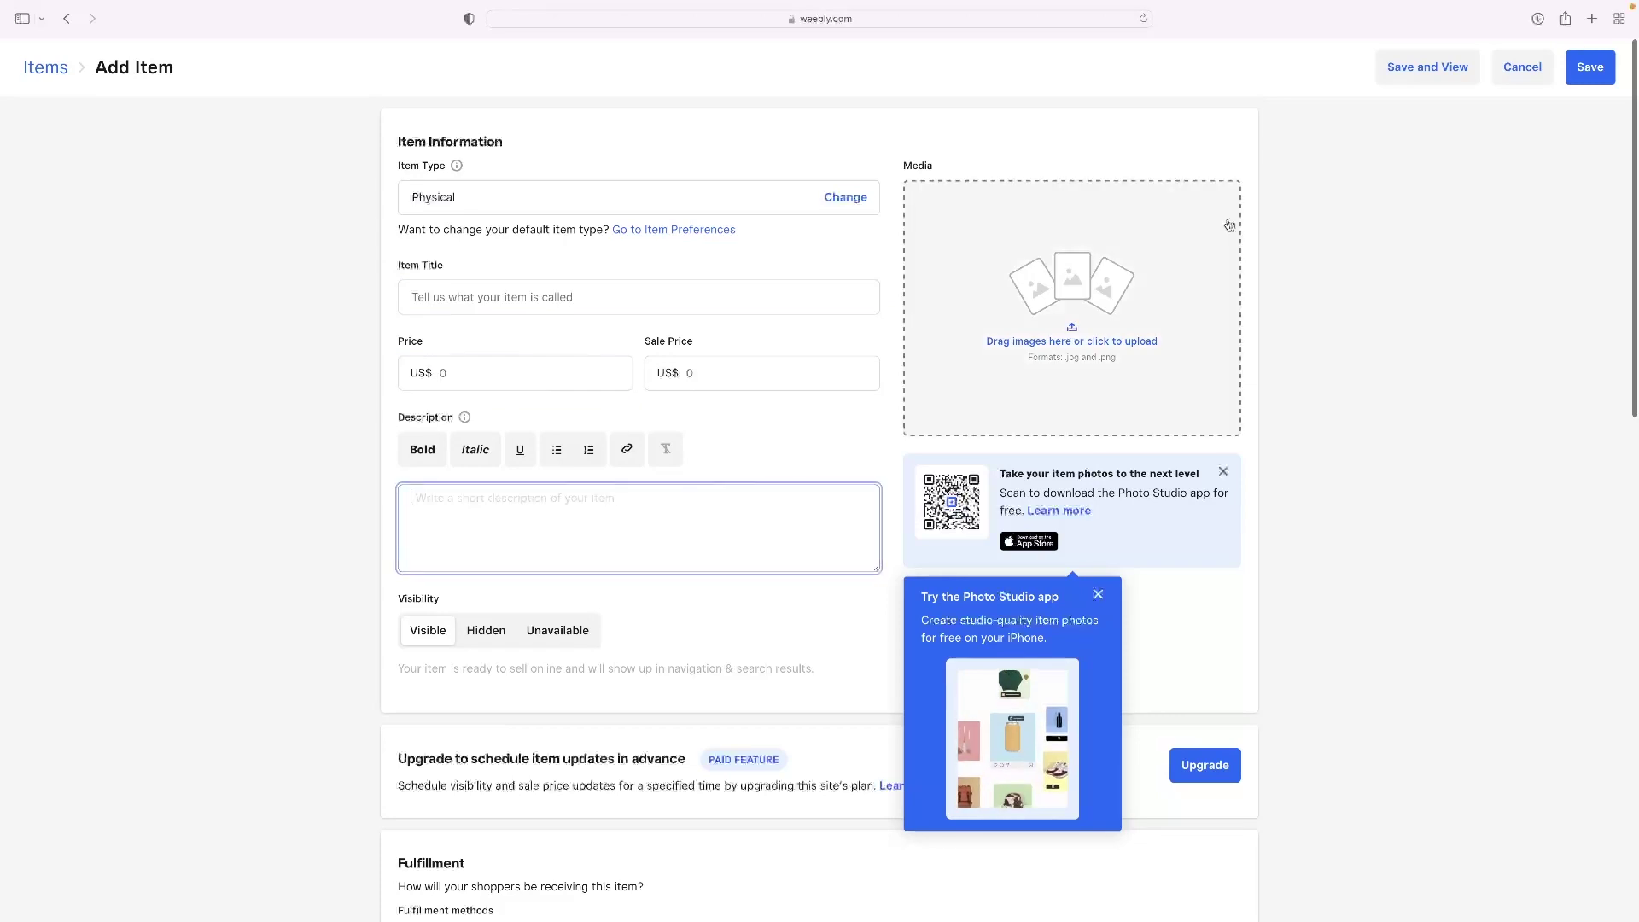
scroll(706, 330, down, 10)
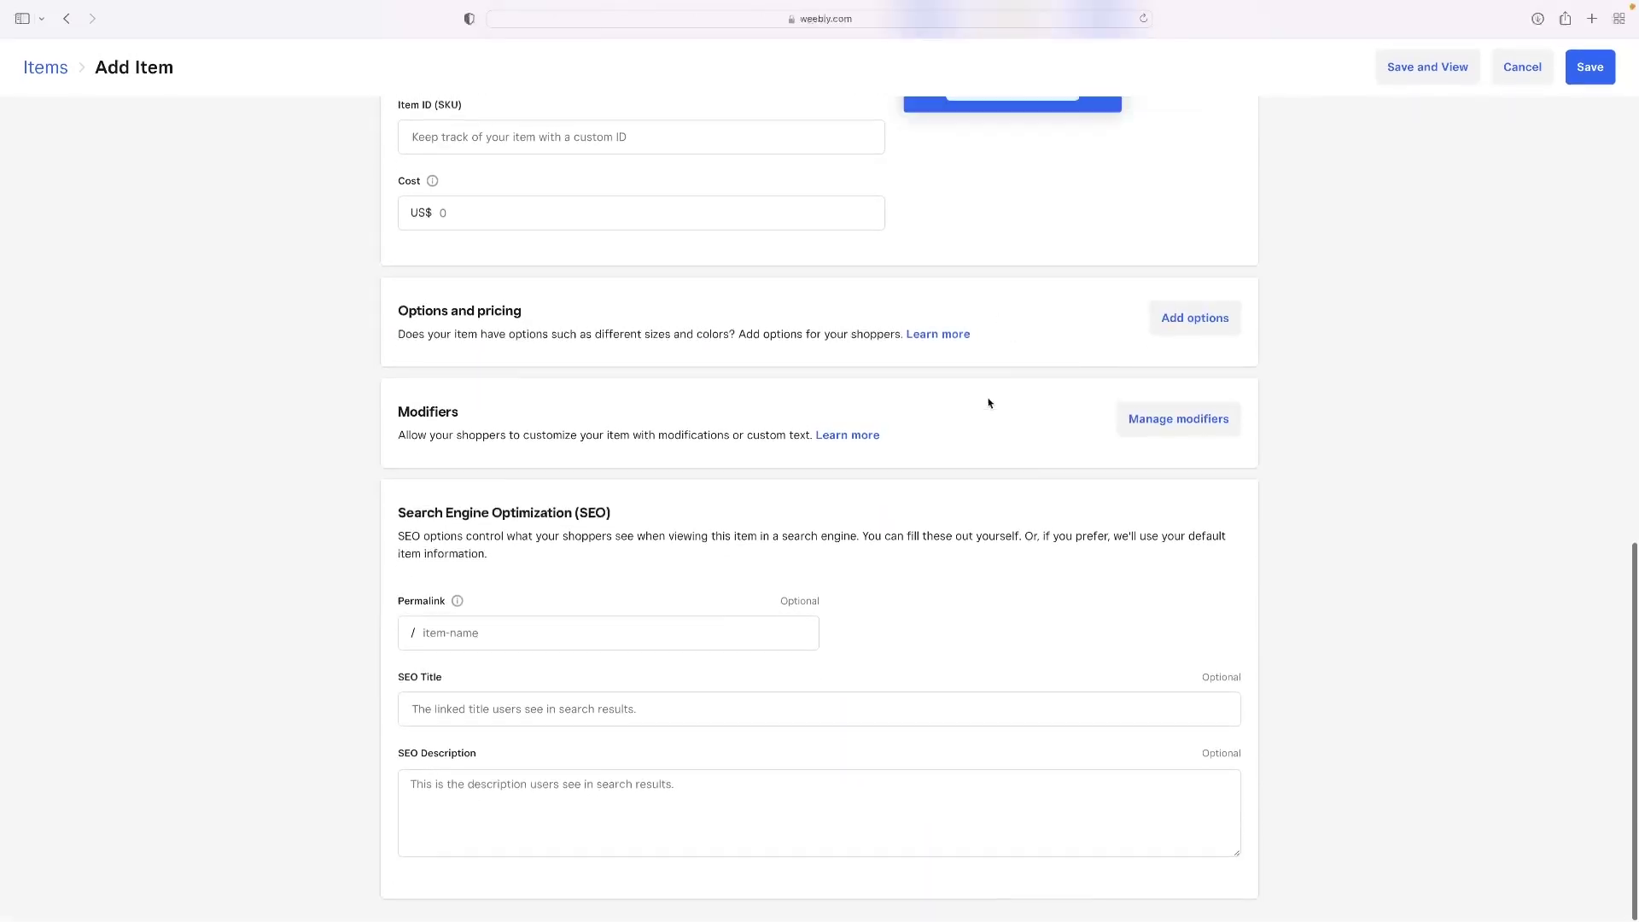
scroll(719, 410, up, 5)
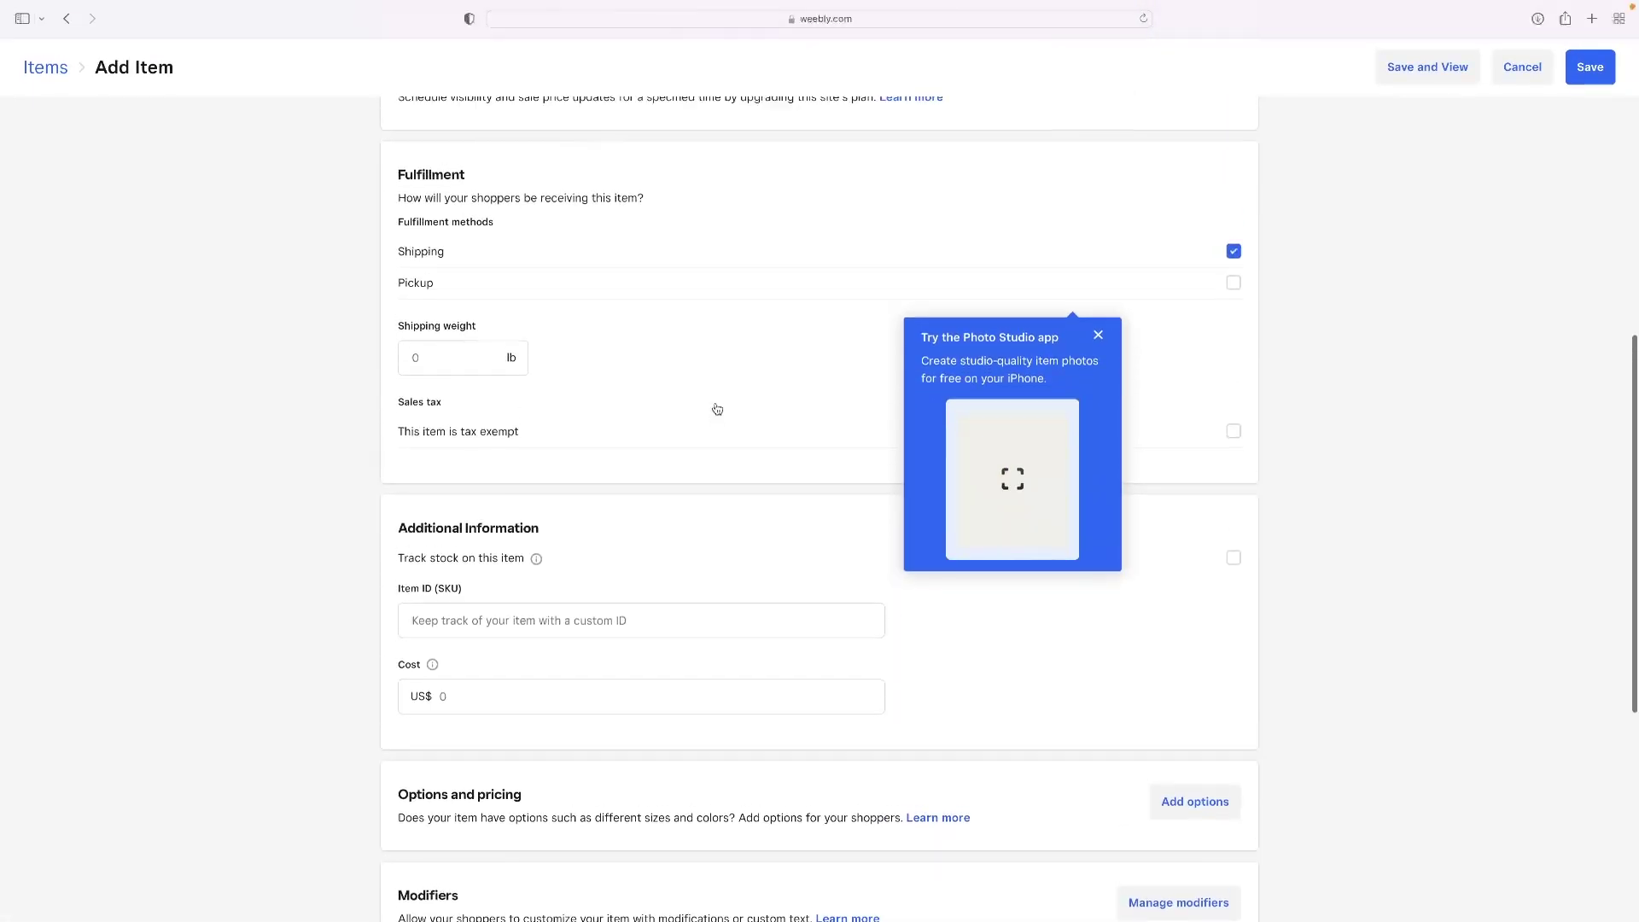
scroll(717, 409, up, 1)
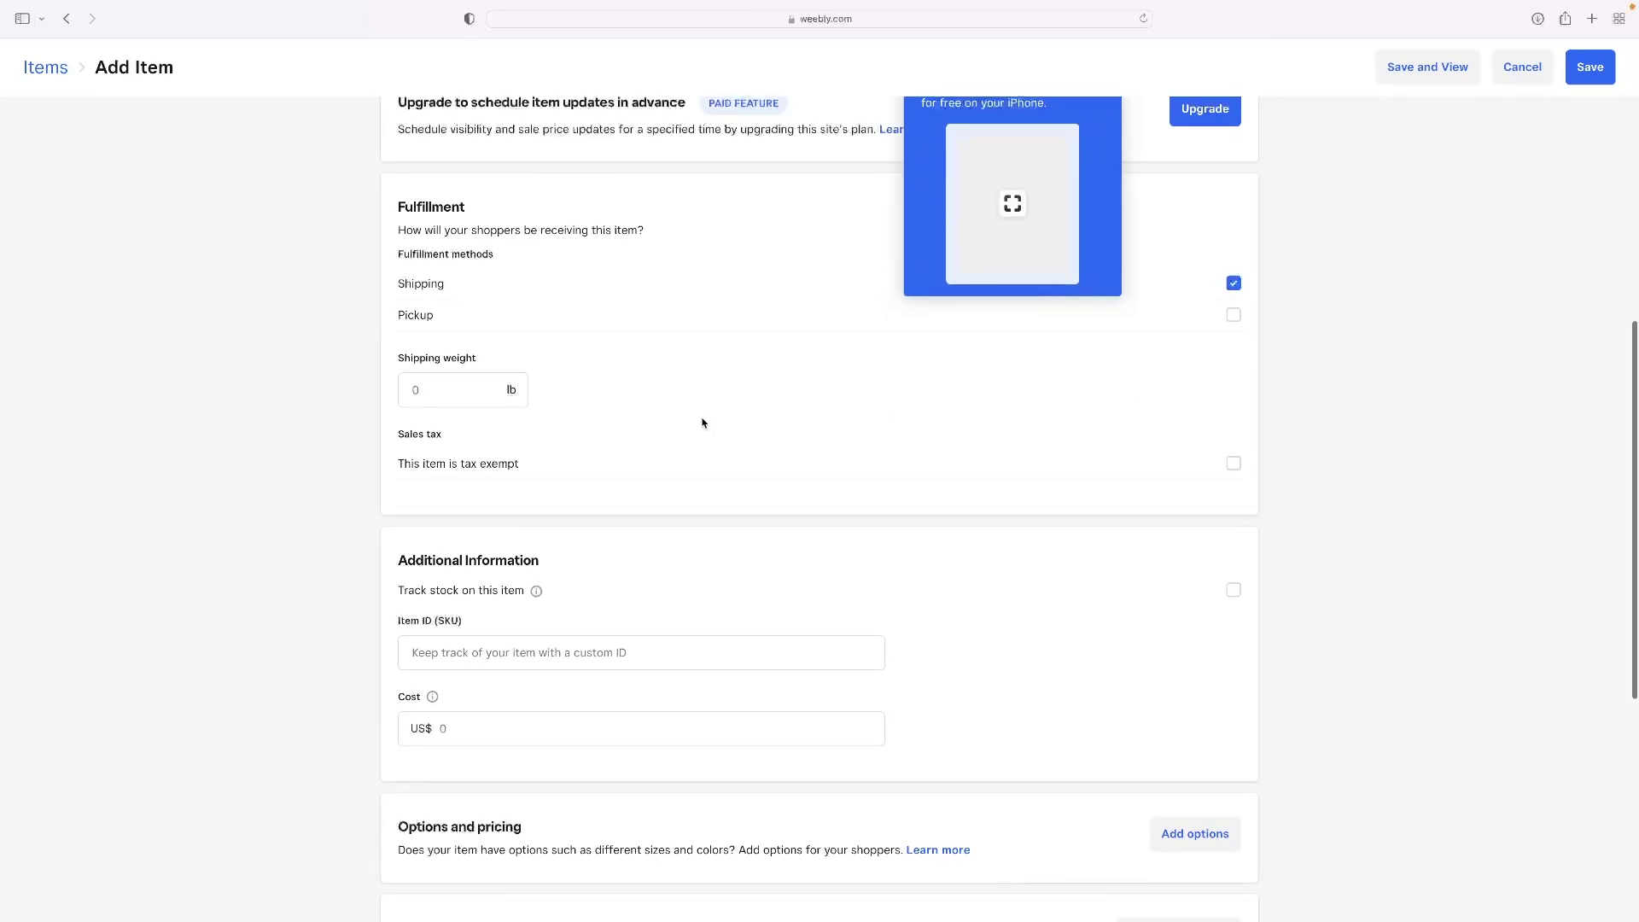
scroll(702, 422, up, 6)
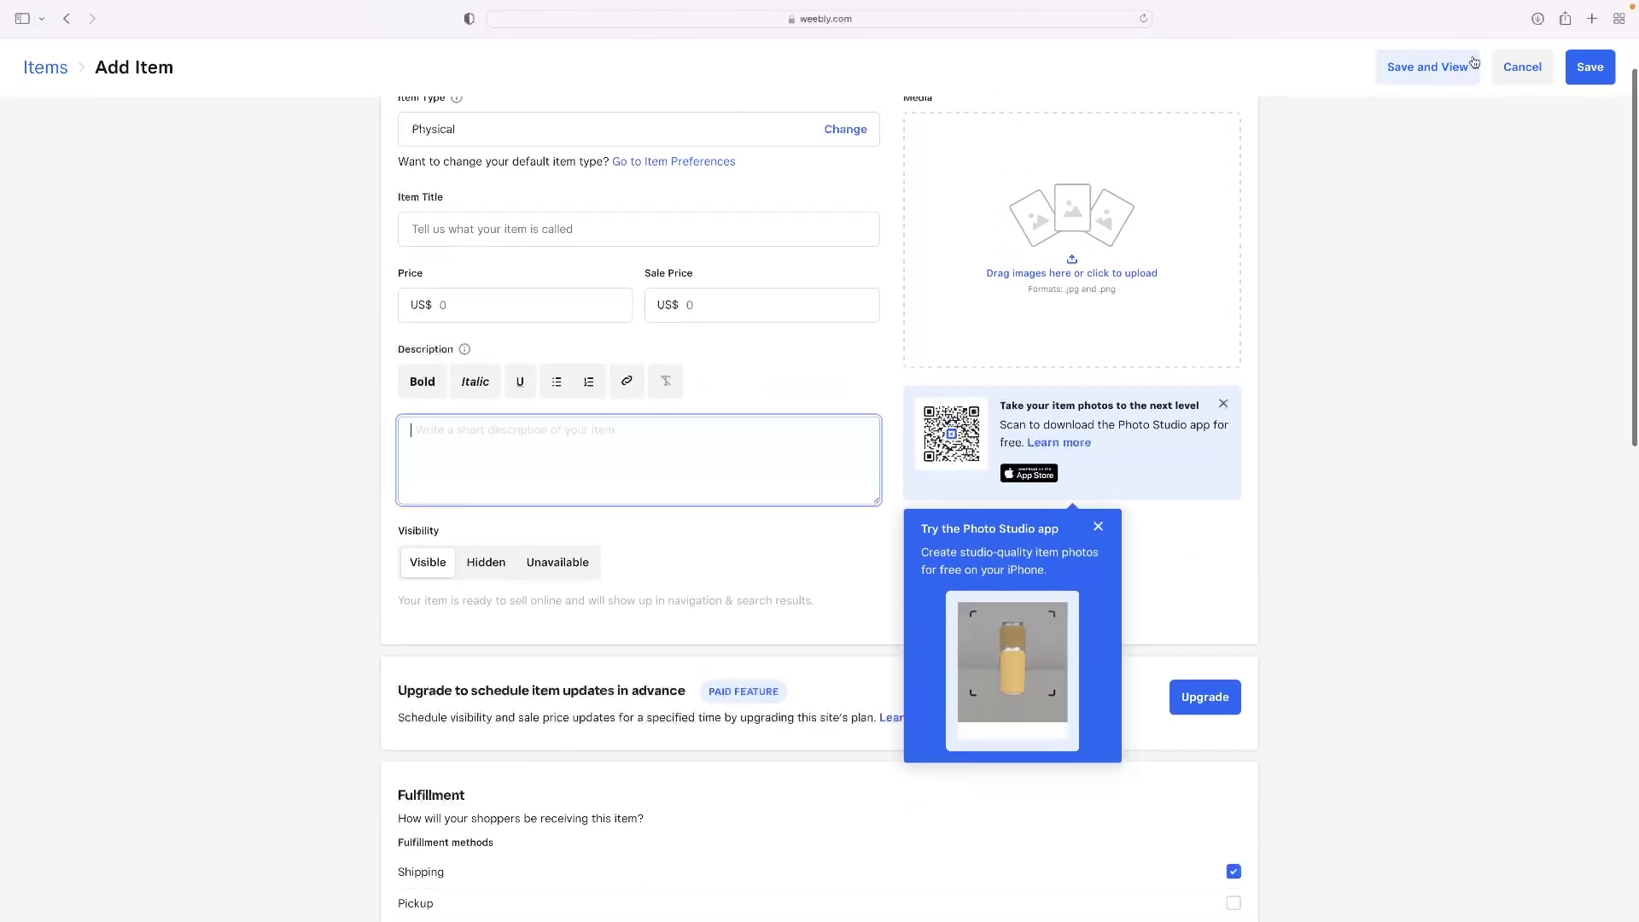
click(1522, 67)
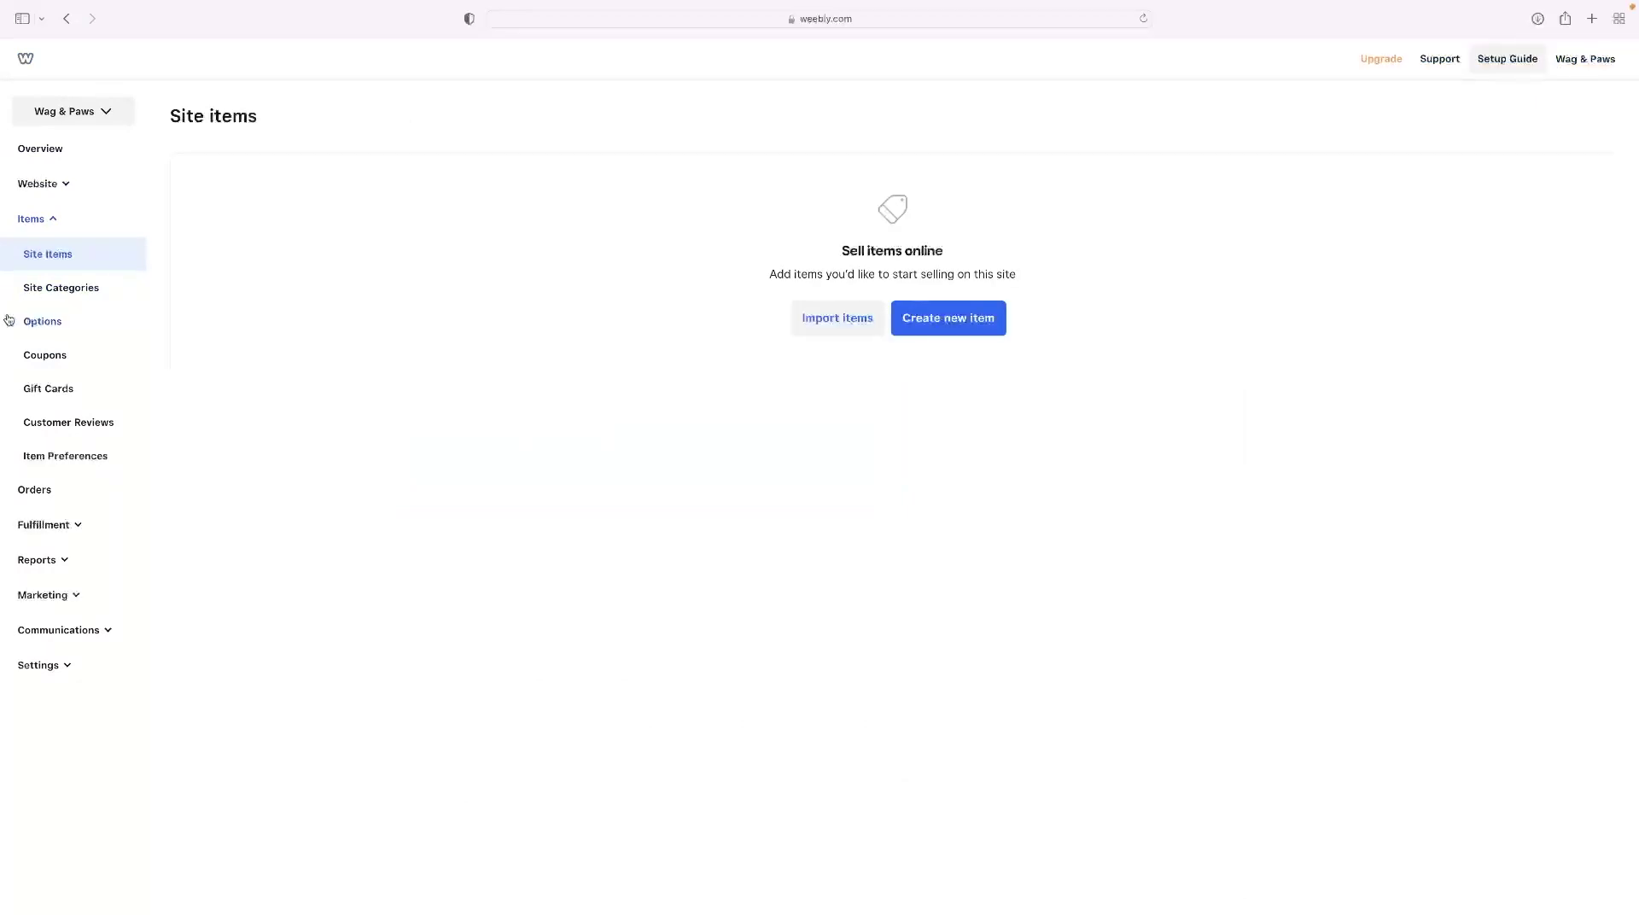
Open Items > Options, then choose Website > Edit Site in the left menu.
mouse_move(2, 316)
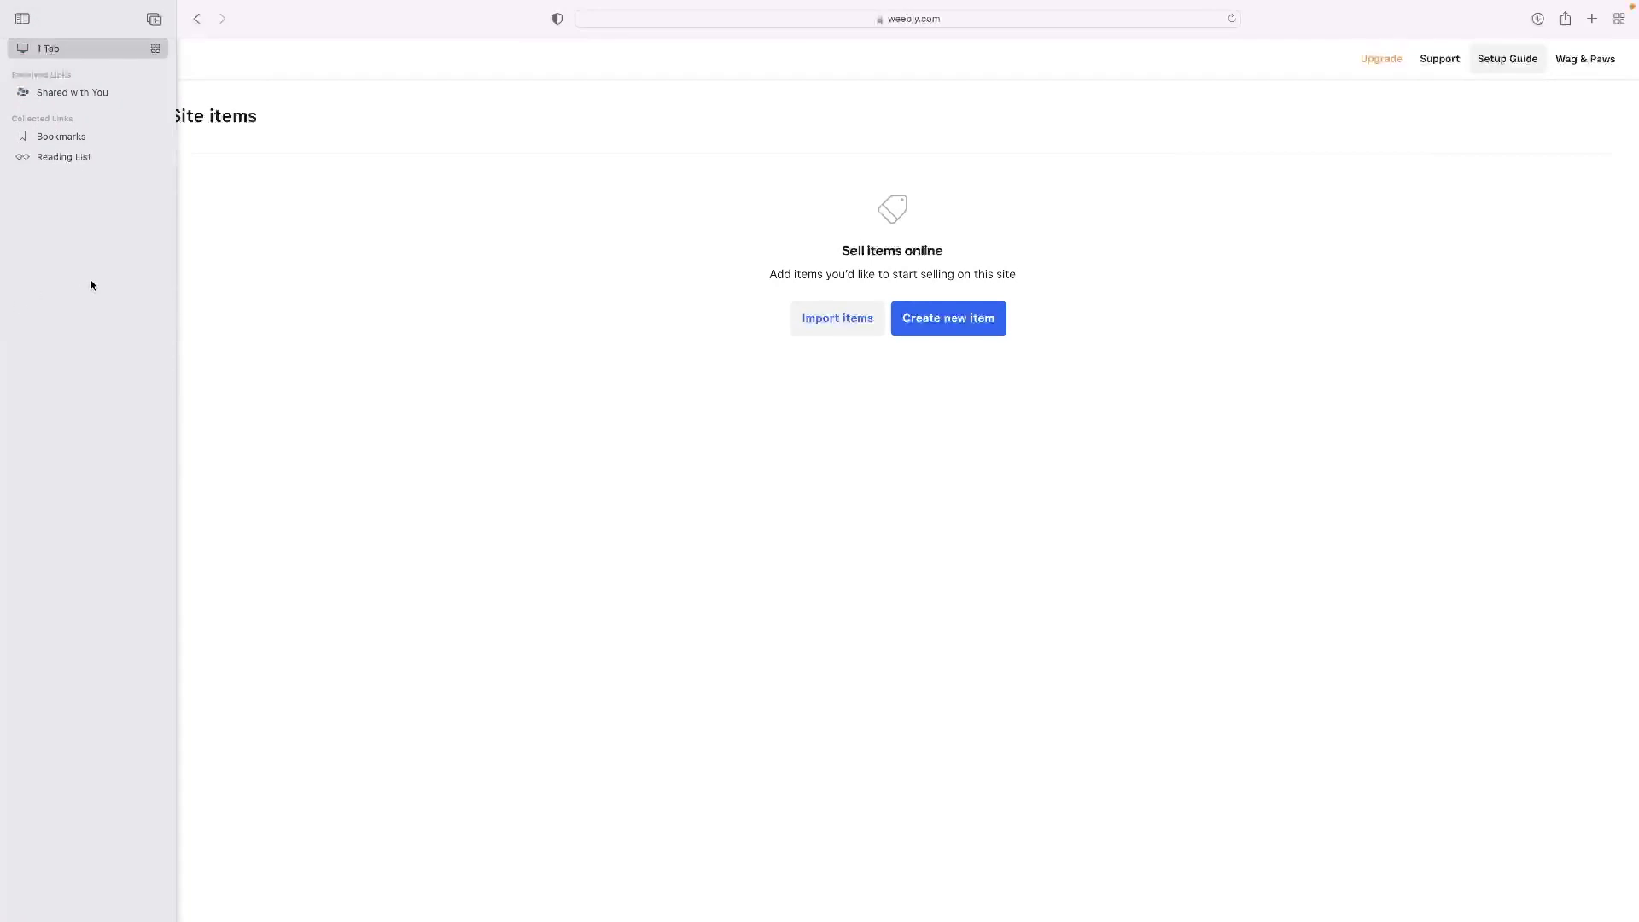
click(90, 320)
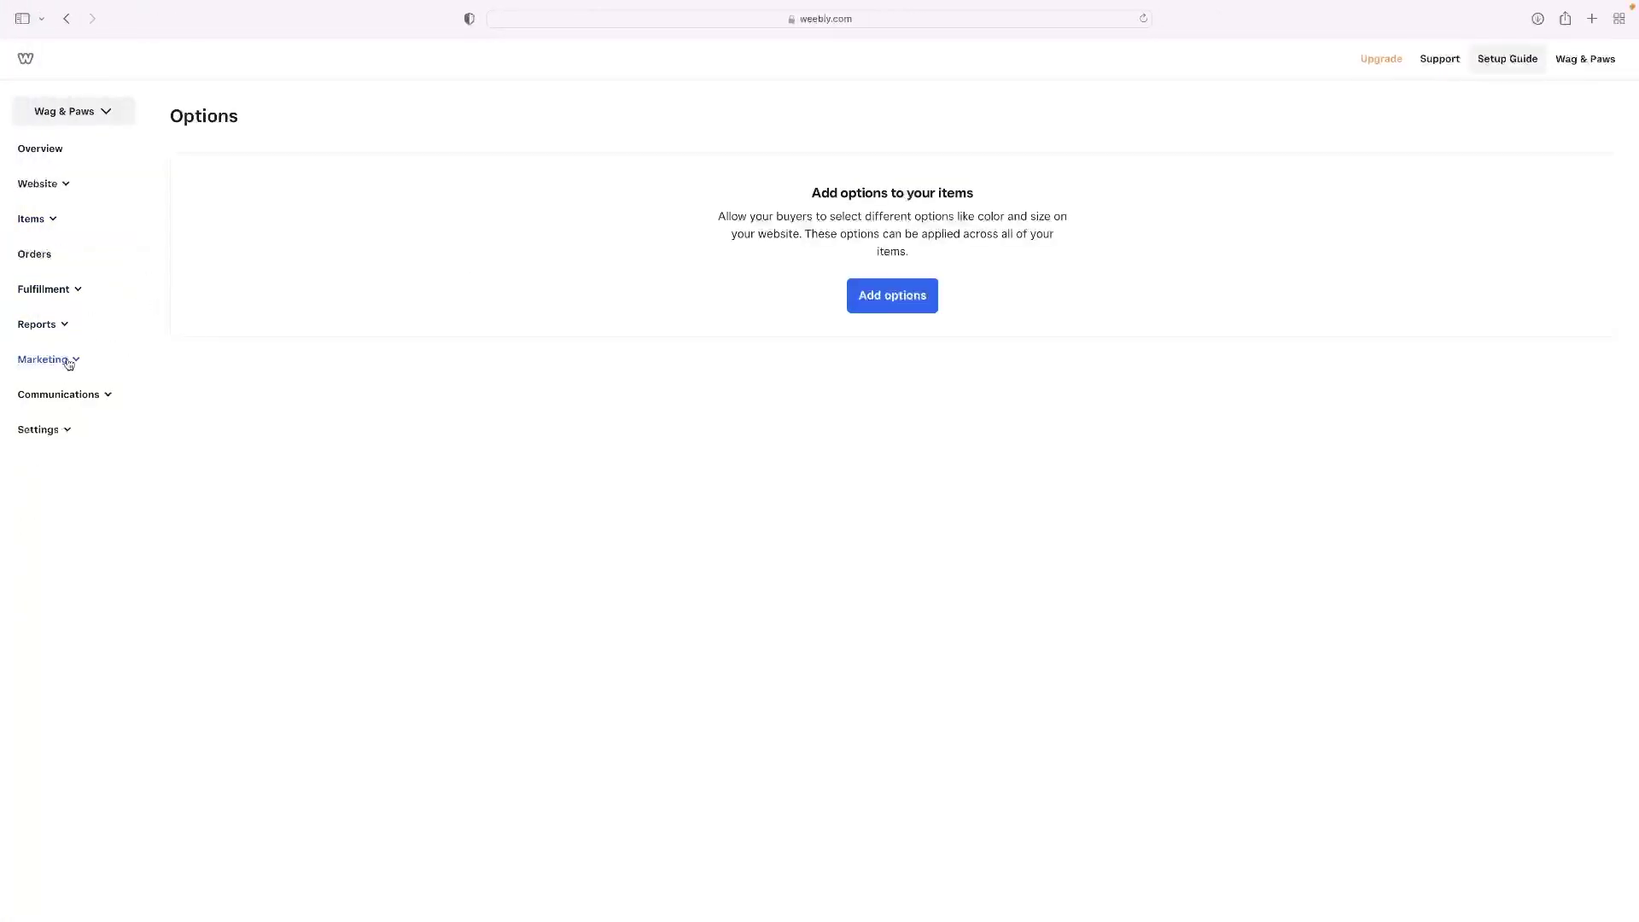
click(80, 194)
click(58, 218)
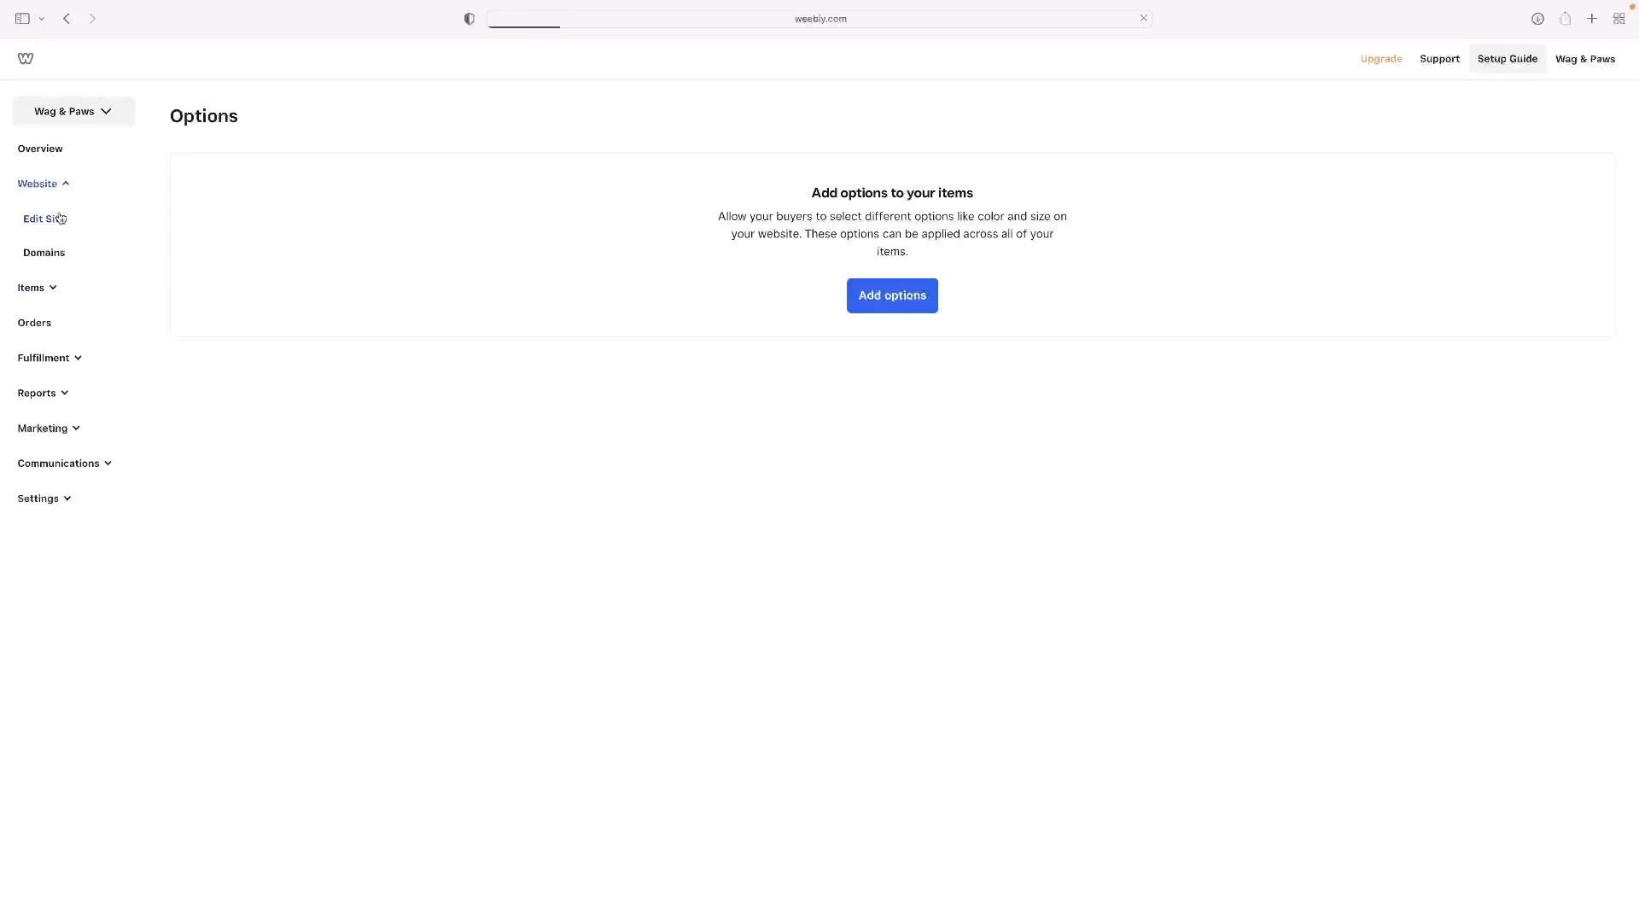